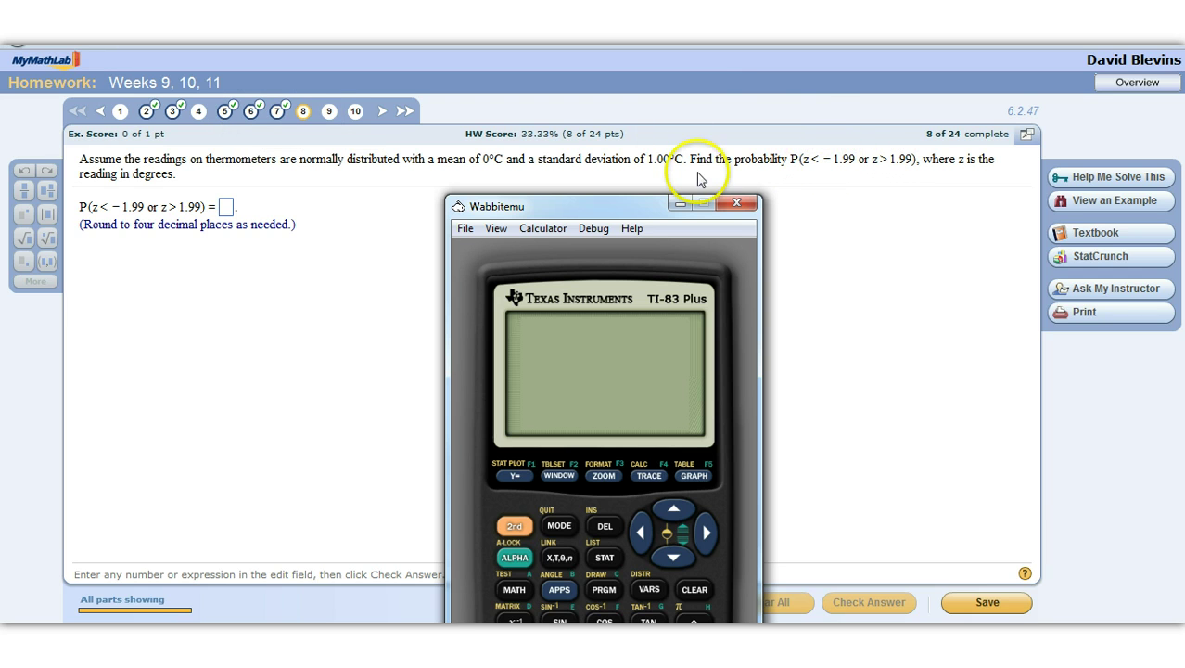
Review the shaded normal-curve sketches in homework question 6, and return to question 8
click(251, 112)
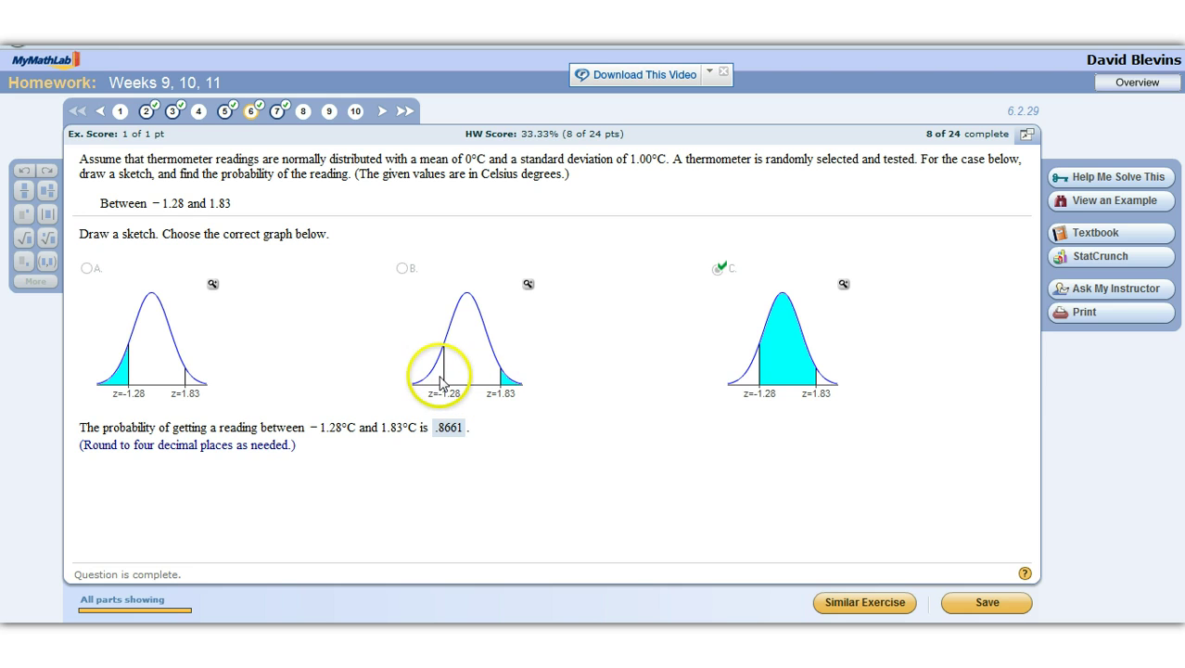
click(303, 112)
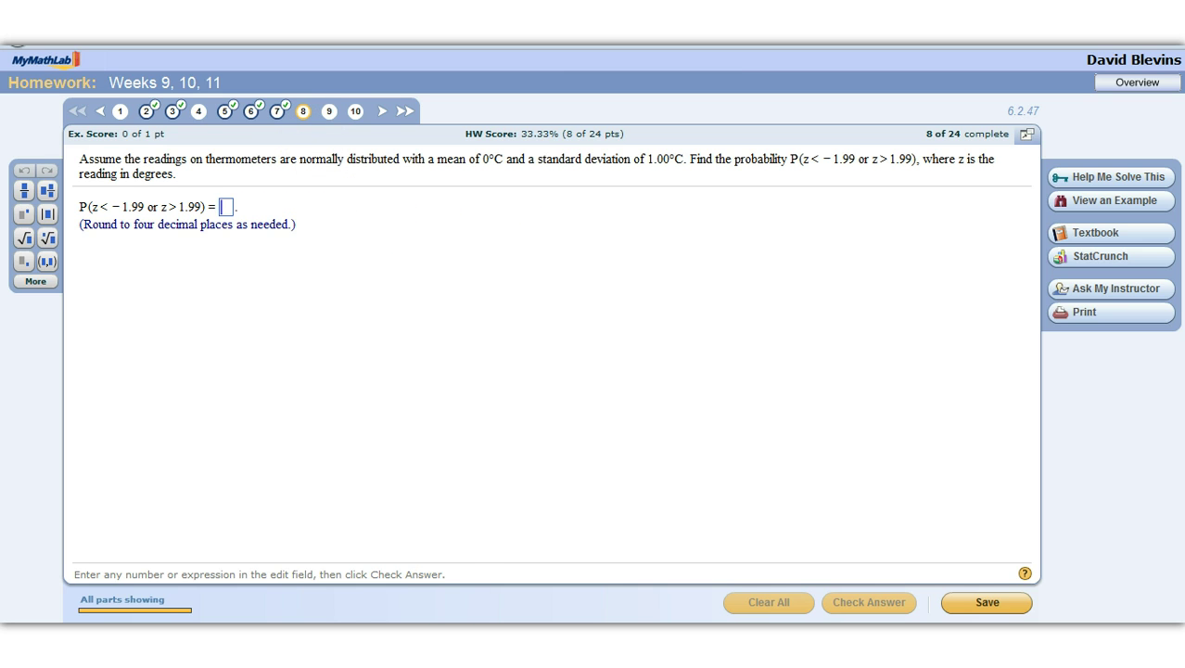
Switch to the Wabbitemu TI-83 Plus calculator, reposition it so all its keys show, turn it on and clear its screen
click(293, 640)
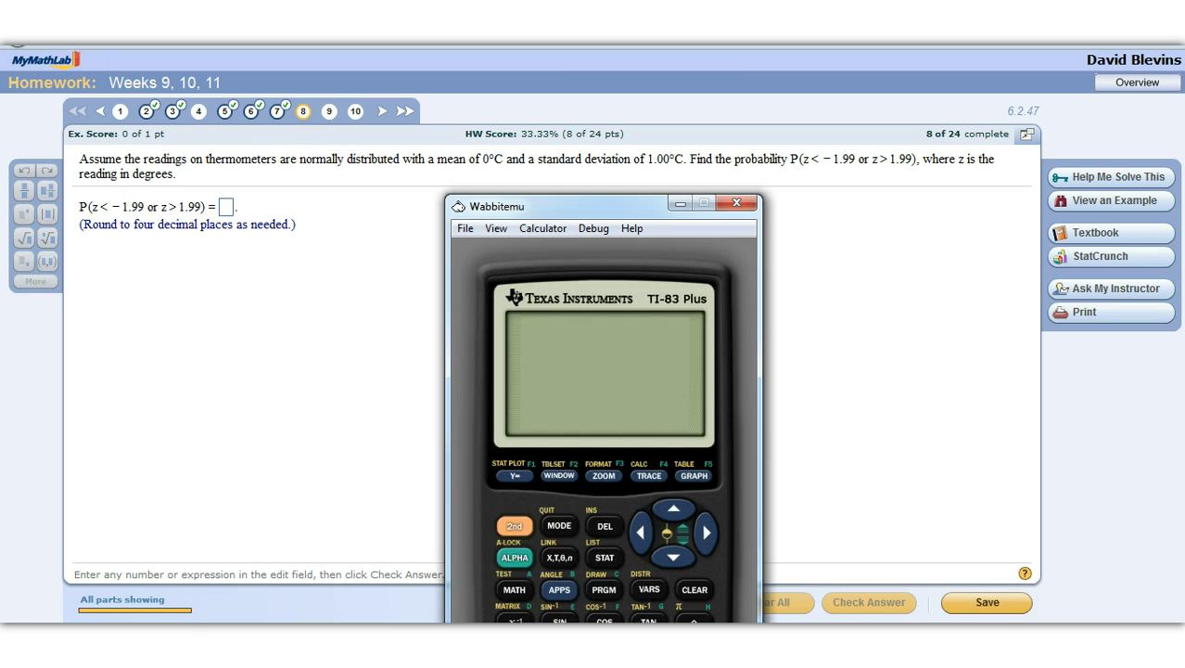
drag(587, 202, 614, 24)
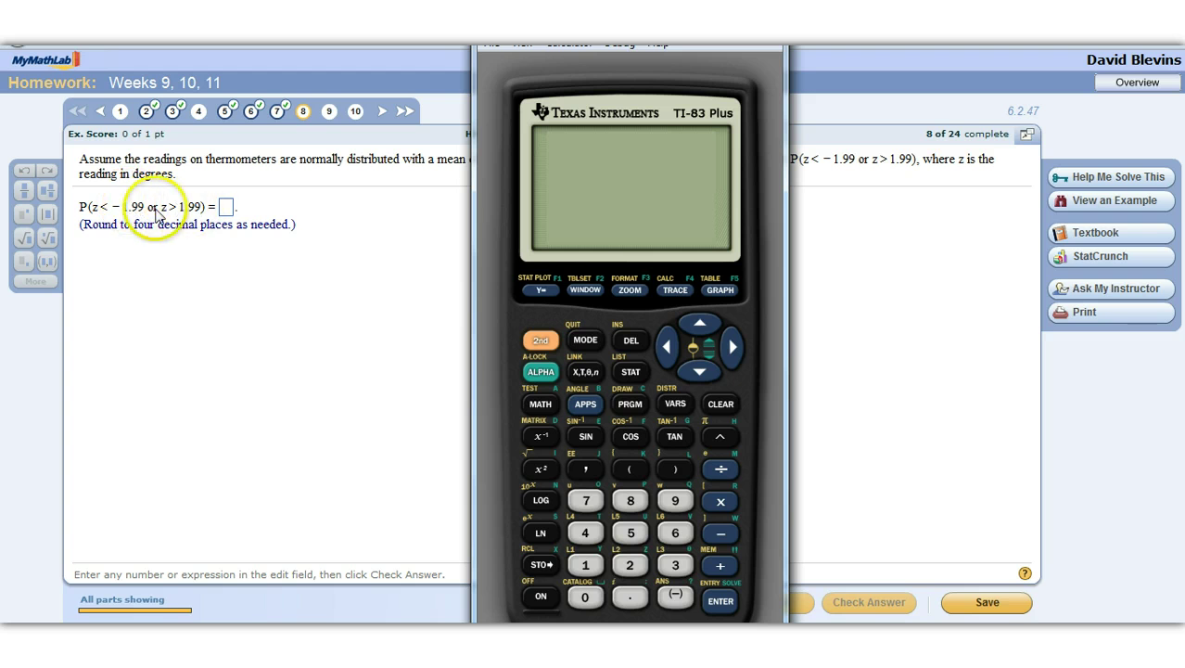
click(535, 597)
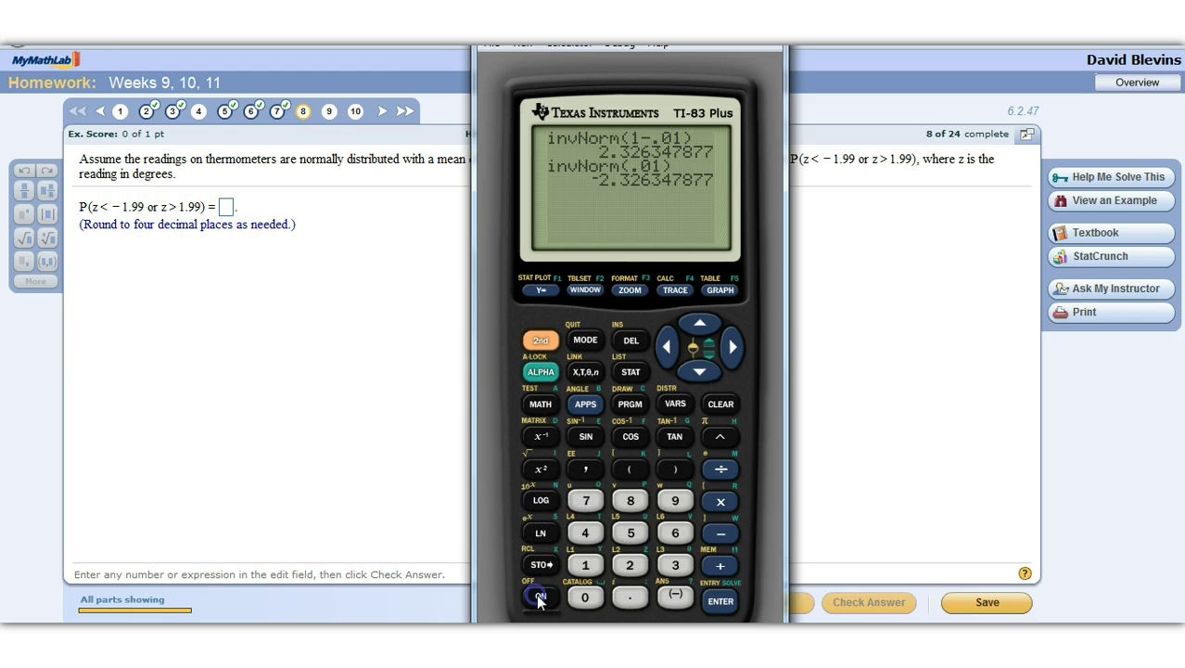
click(710, 404)
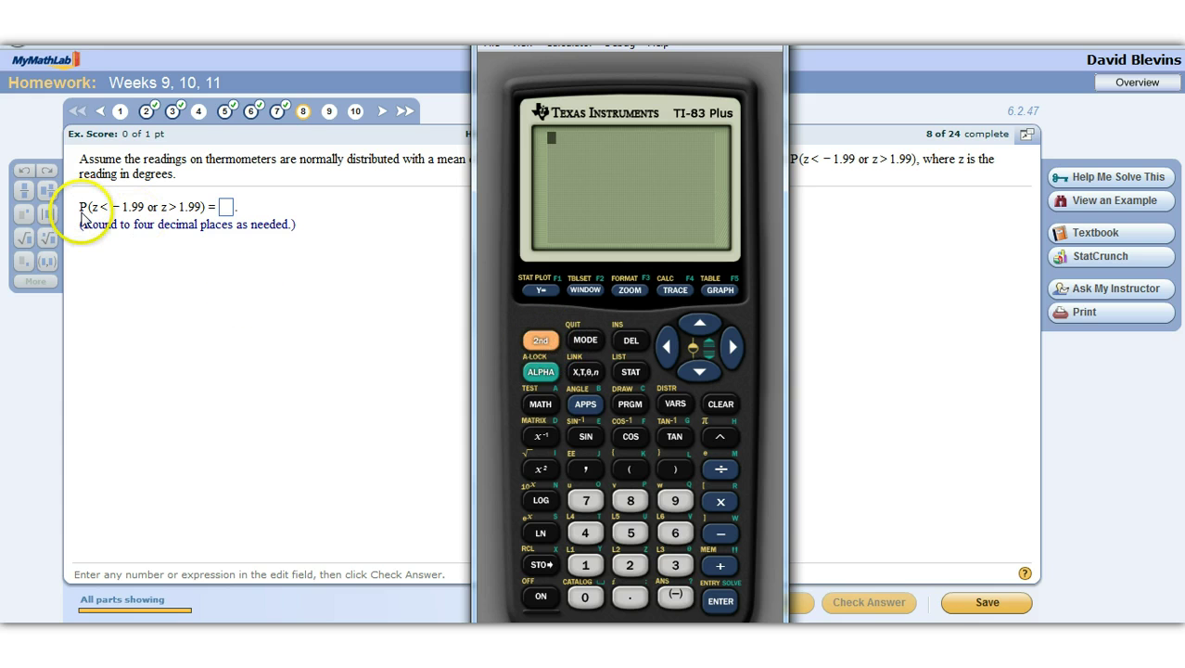
Enter the left-tail probability normalcdf(-10,-1.99) on the calculator
click(542, 343)
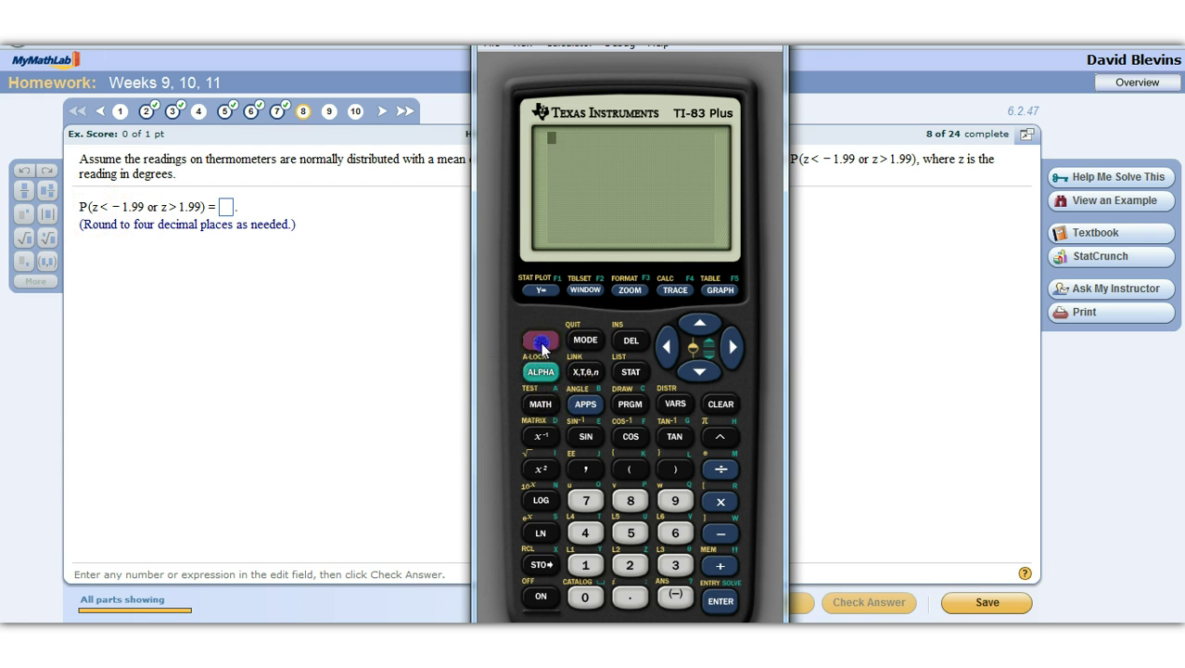
click(675, 407)
click(692, 371)
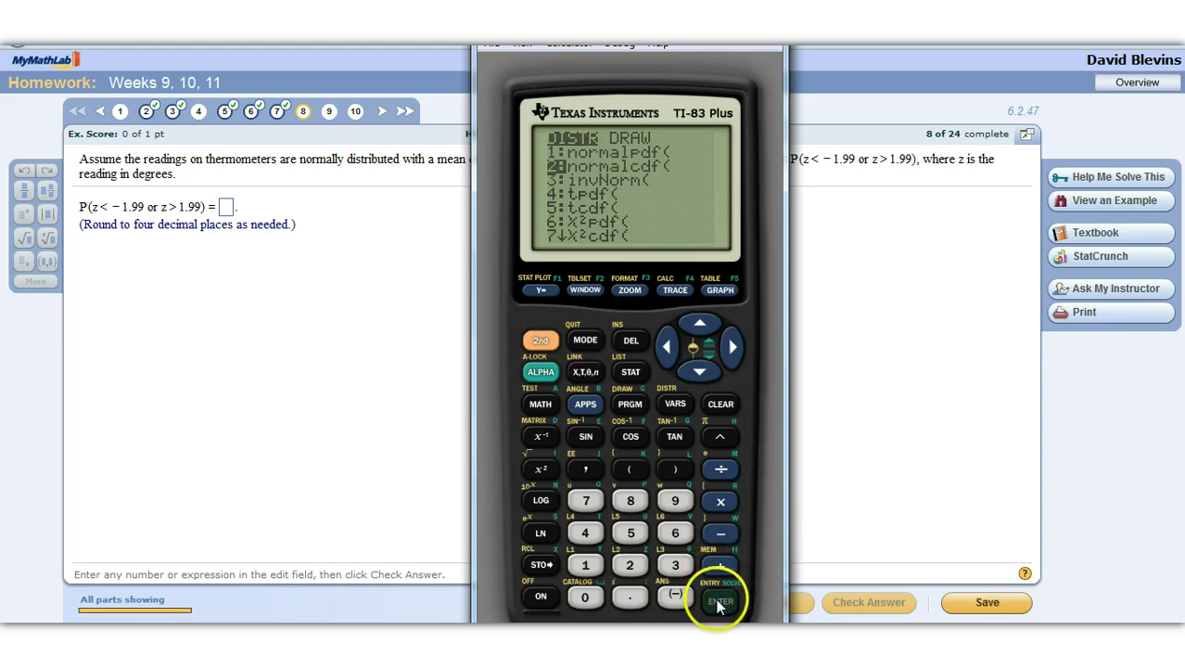
click(719, 601)
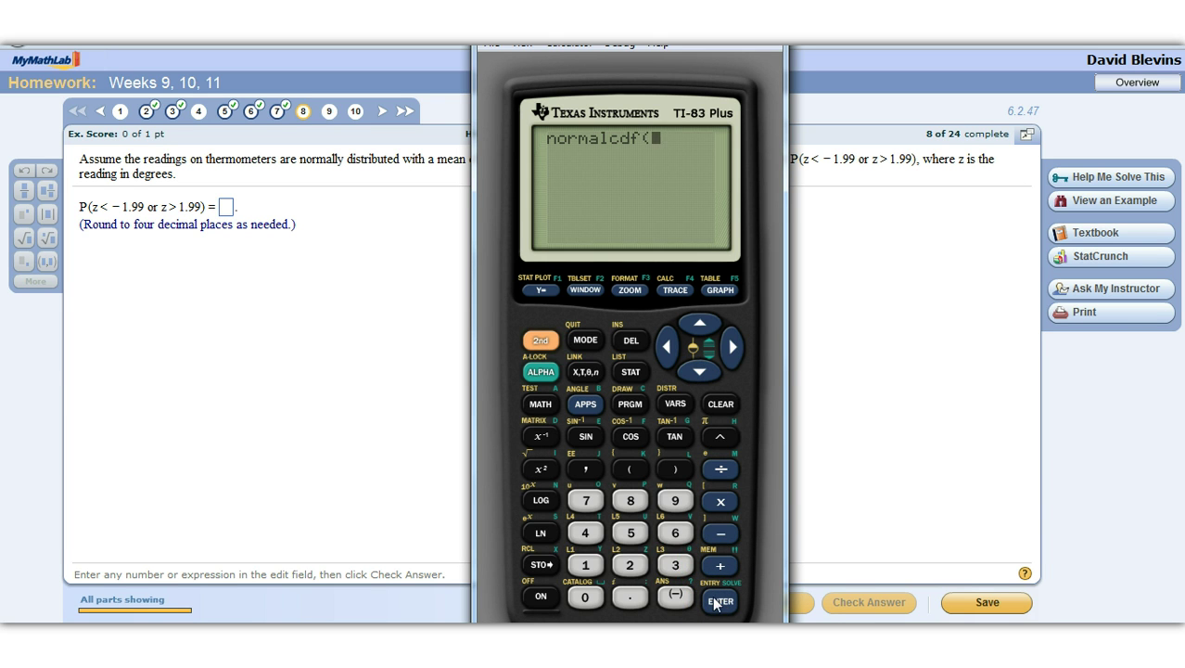
click(675, 596)
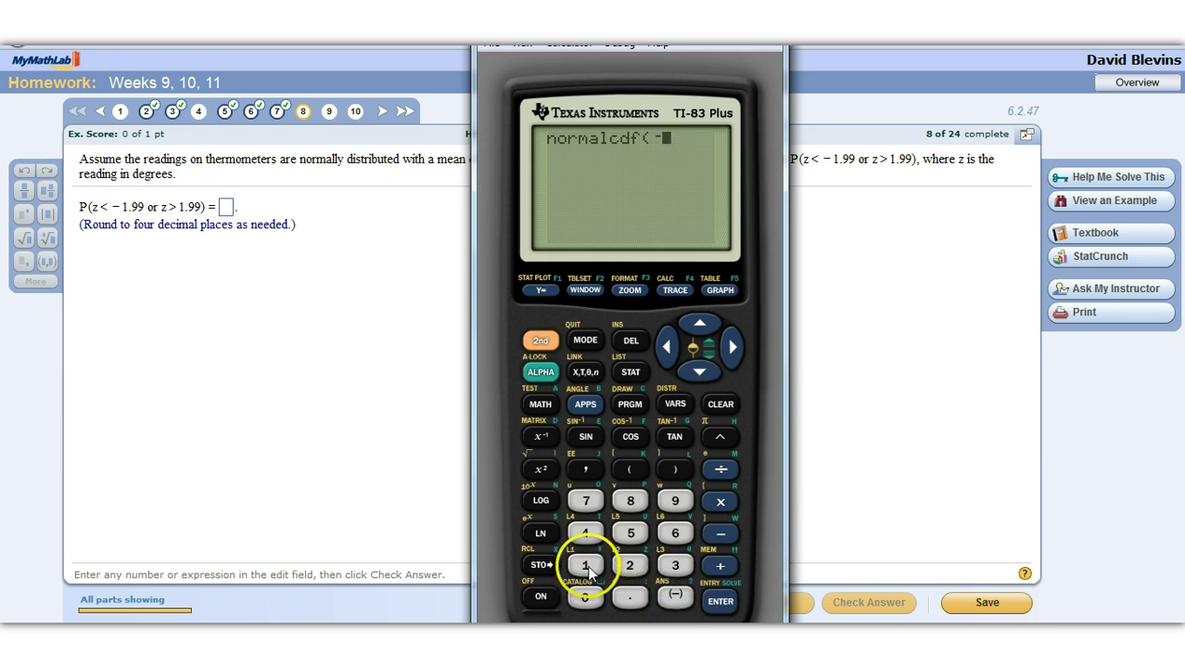
click(586, 565)
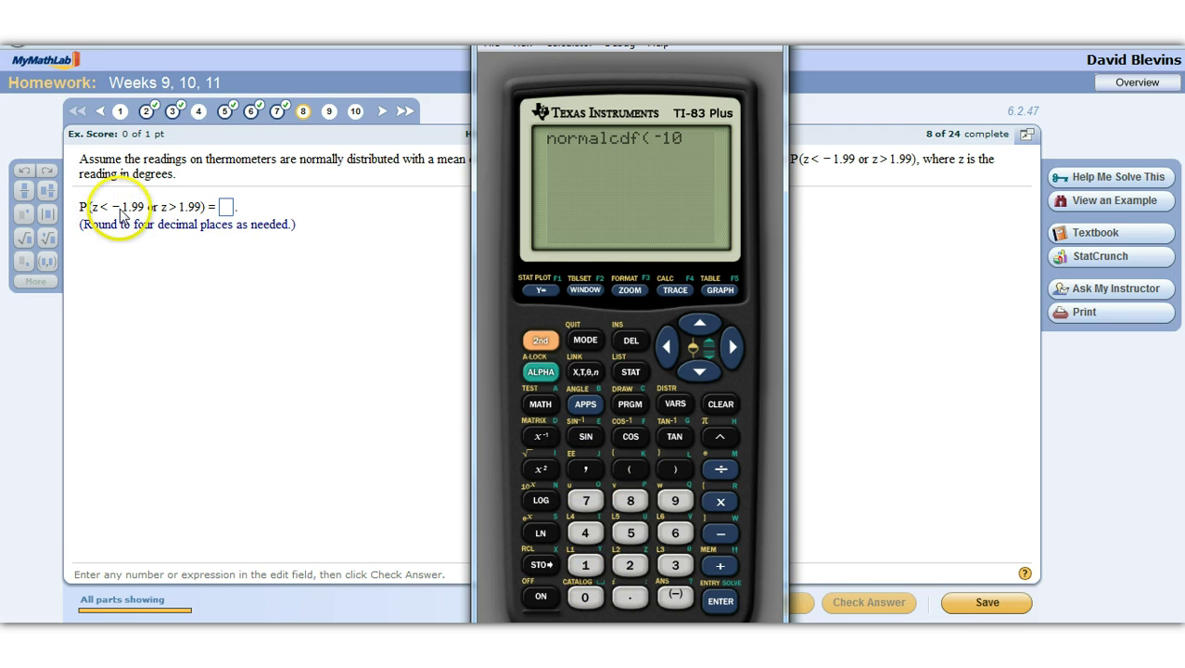
click(585, 473)
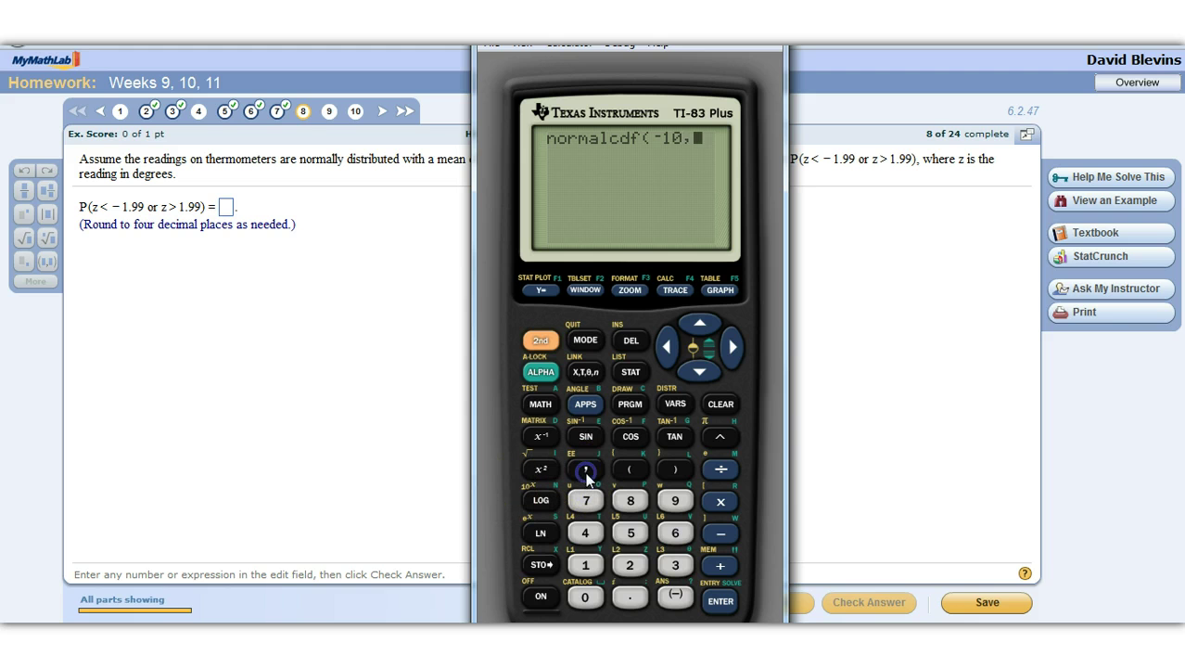
click(675, 598)
click(585, 564)
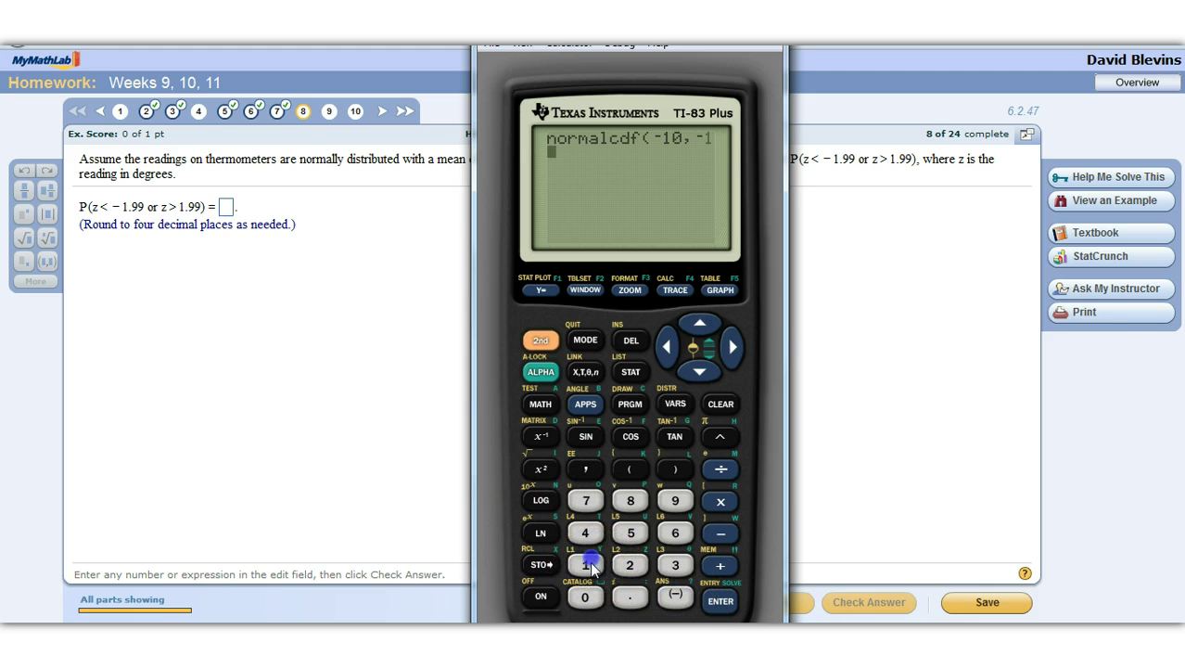
click(628, 596)
click(676, 503)
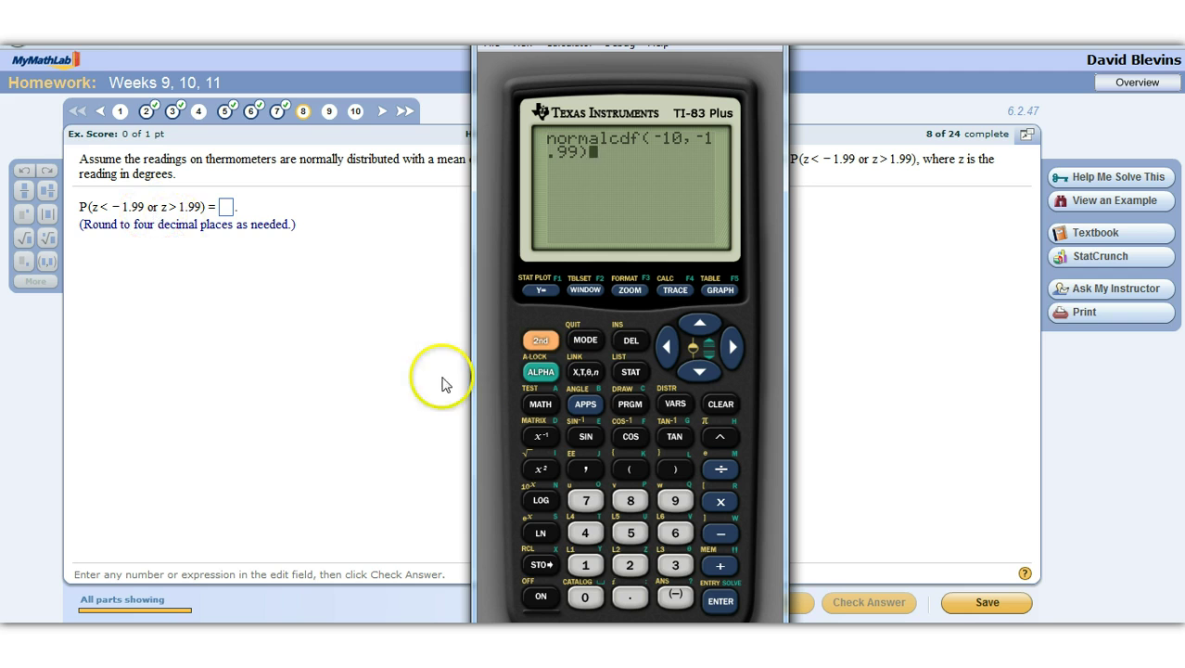
Add the right-tail probability normalcdf(1.99,10) to the expression and evaluate the sum
click(716, 570)
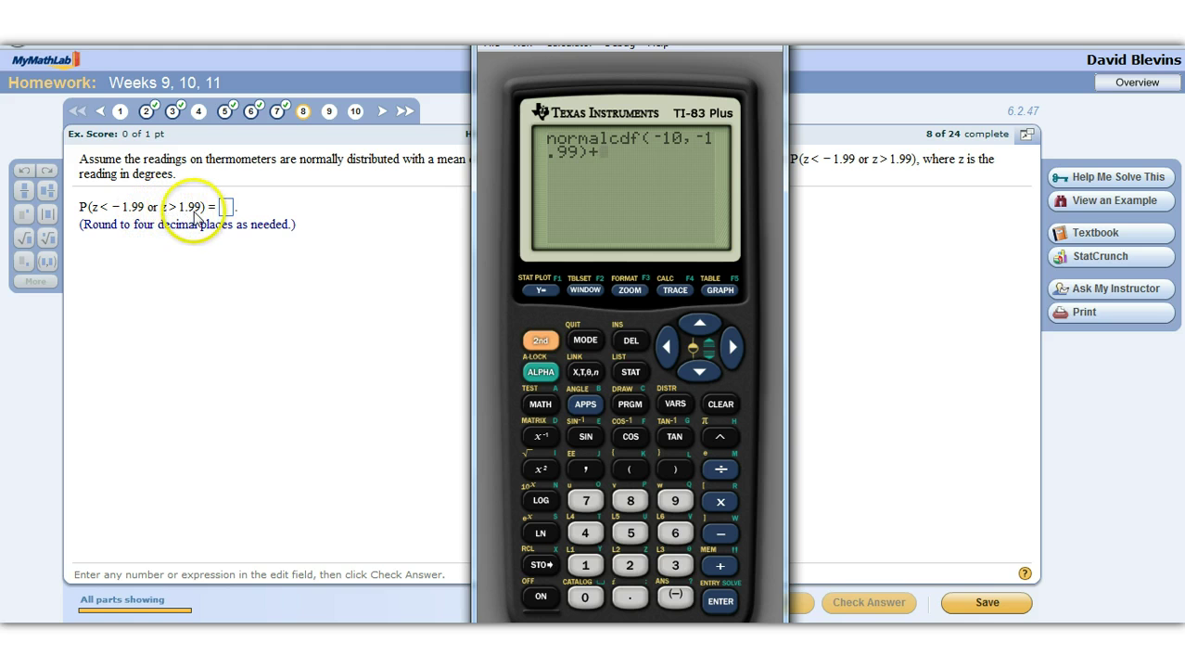
click(670, 403)
click(720, 599)
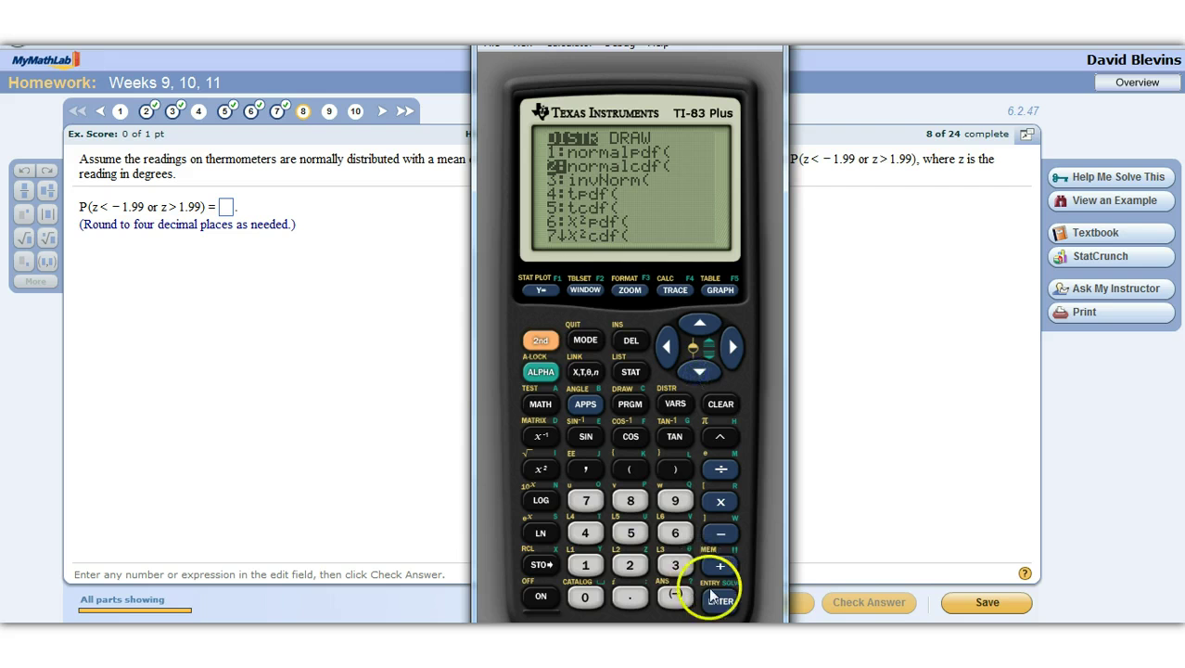
click(582, 565)
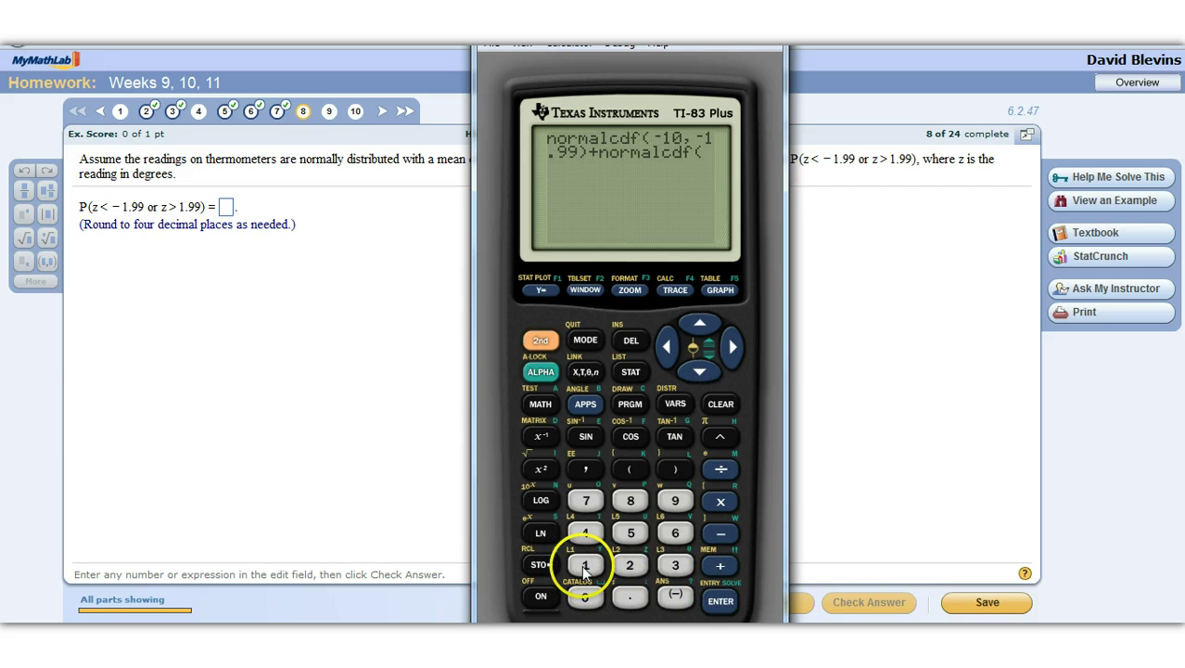
click(630, 596)
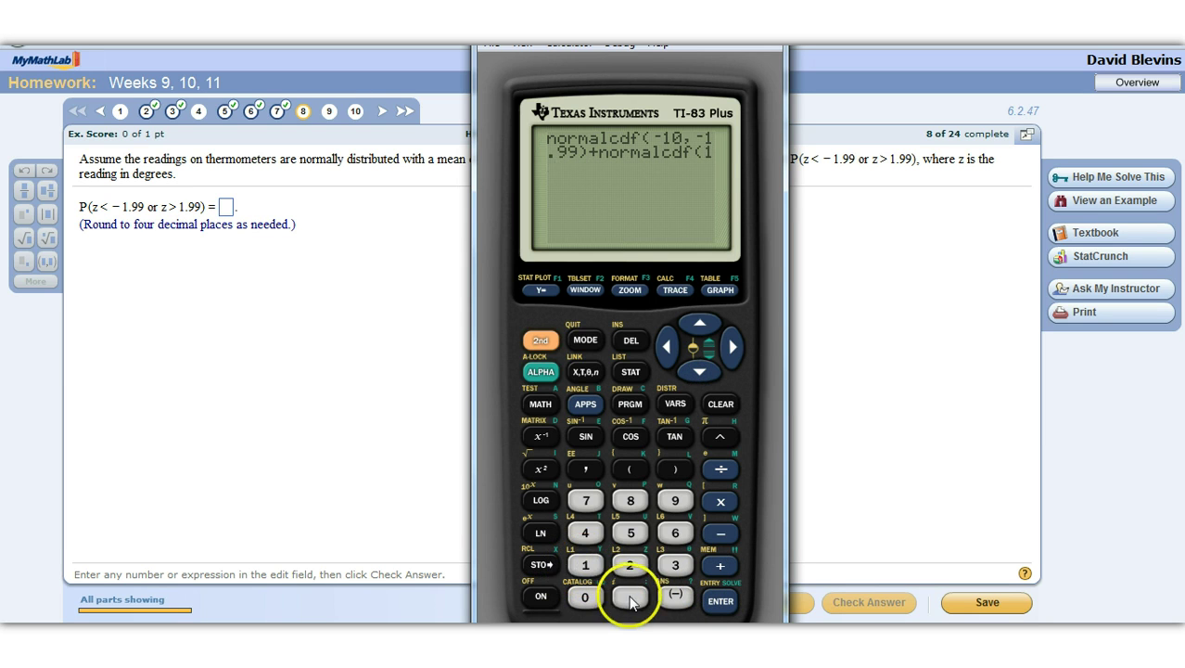
click(675, 501)
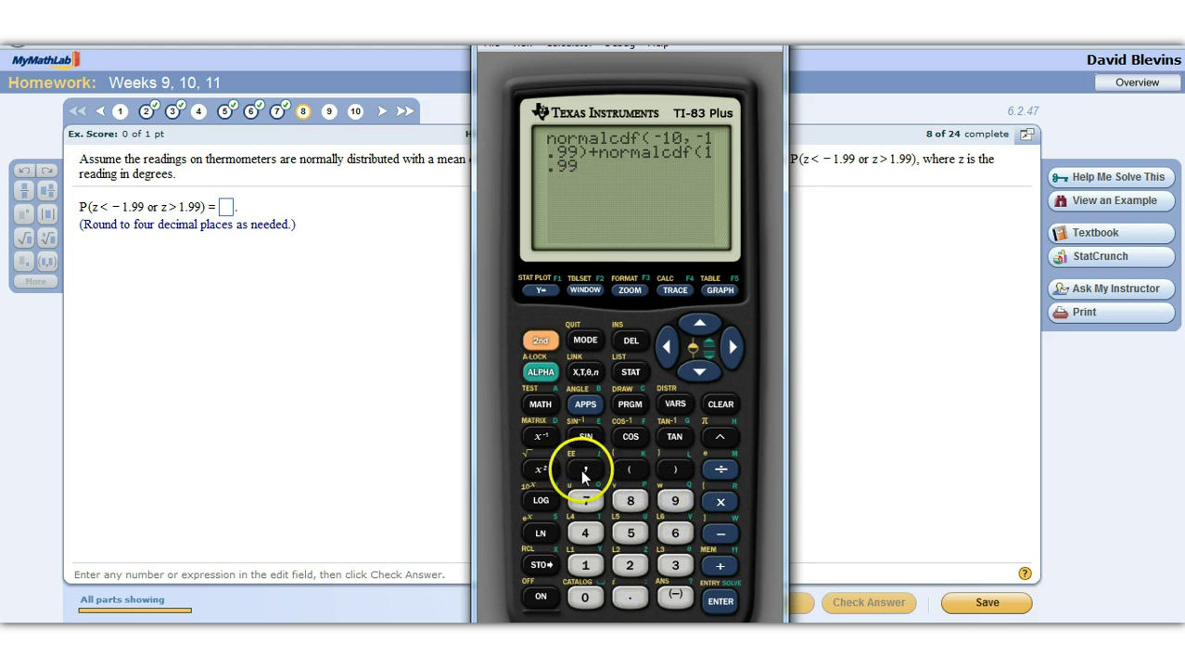
click(583, 565)
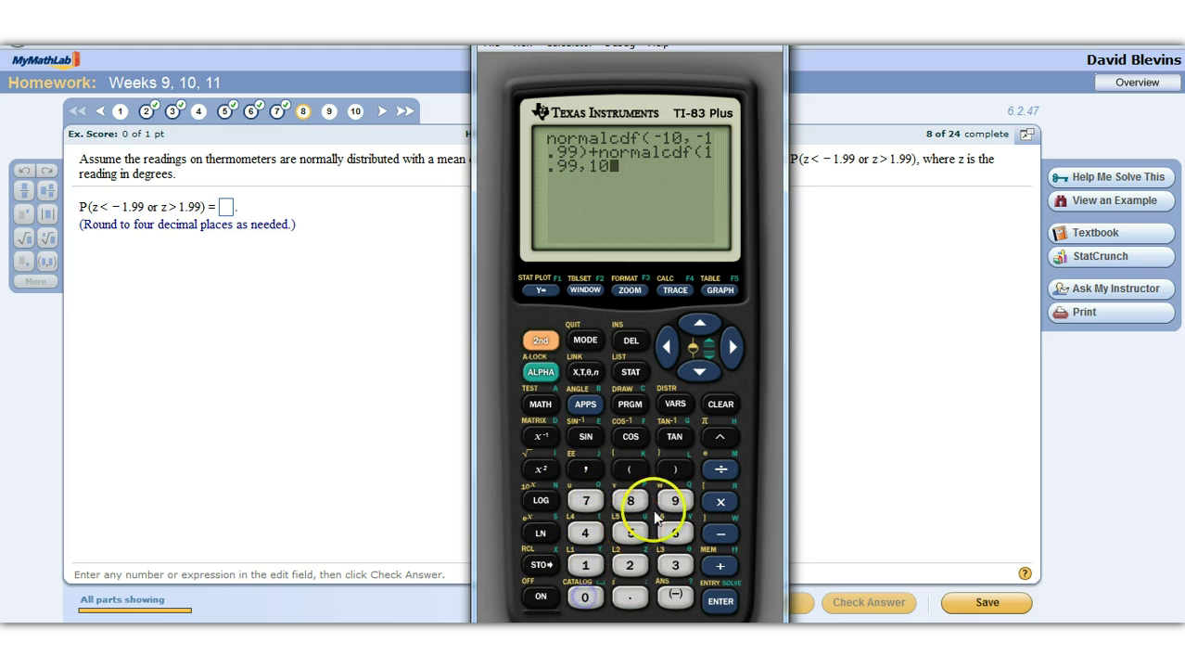
click(675, 469)
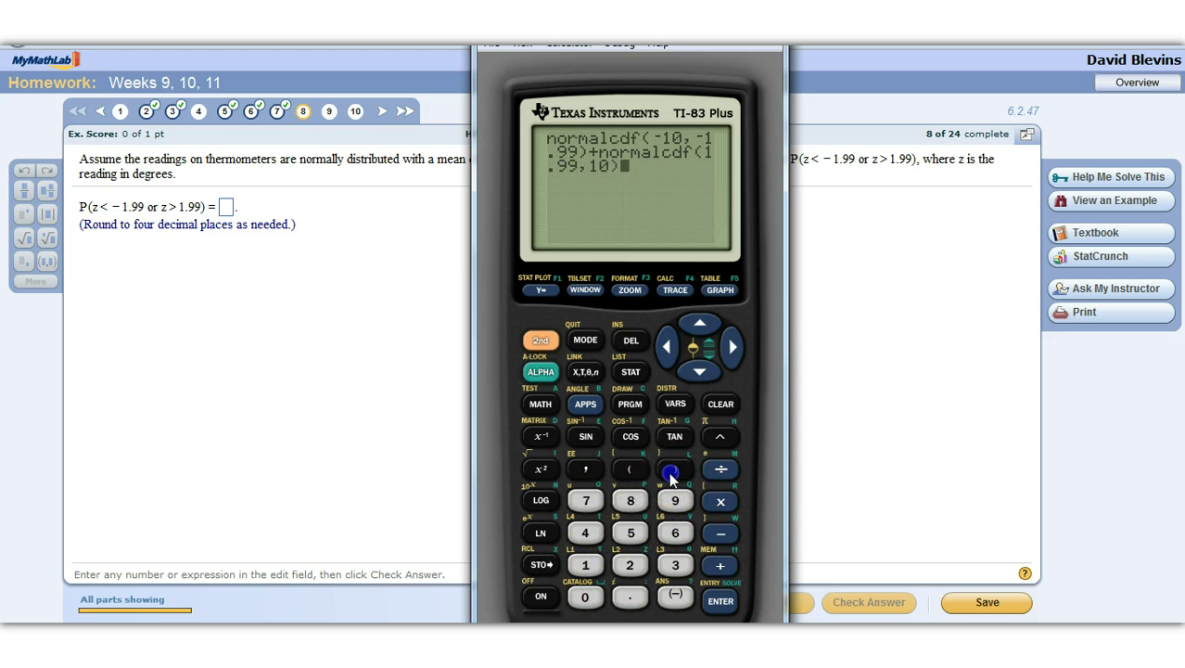
click(720, 601)
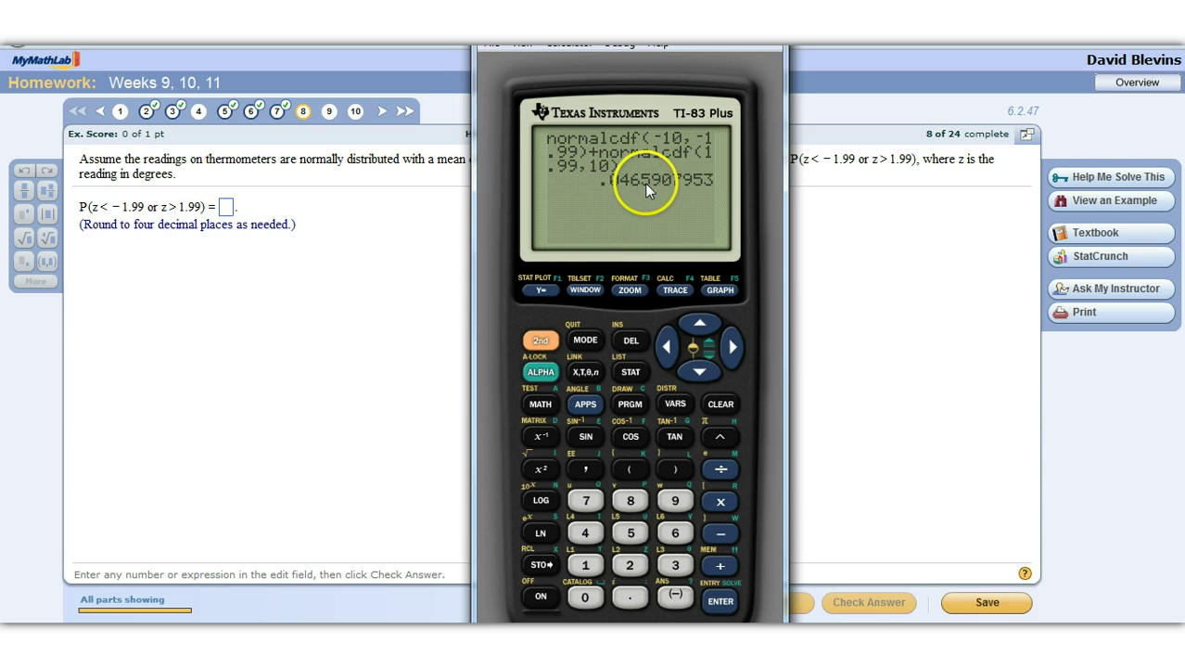
Answer question 8 in MyMathLab with .0466, submit it for checking and dismiss the feedback
click(228, 207)
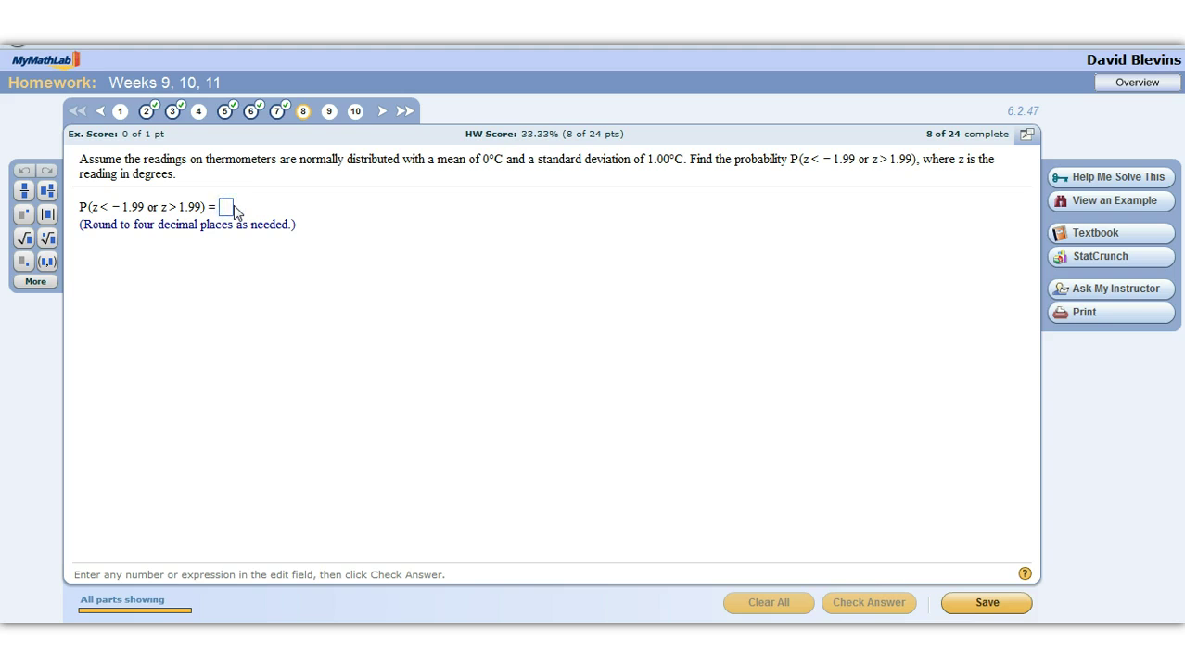
text(.0466)
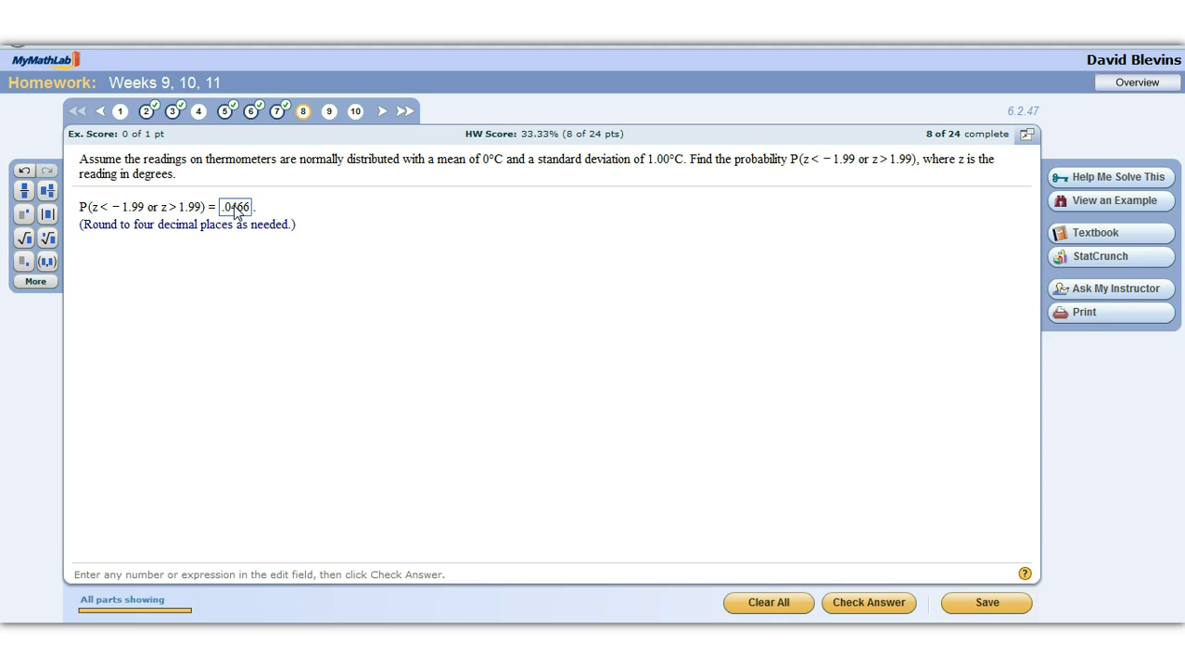
key(Return)
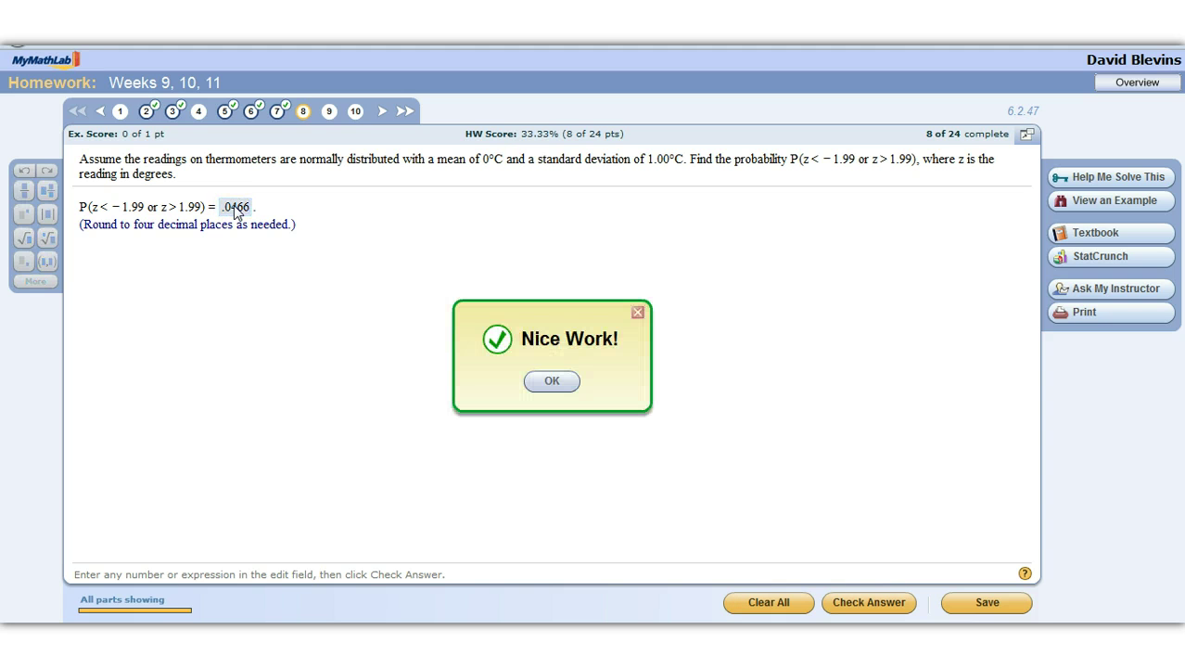
click(551, 380)
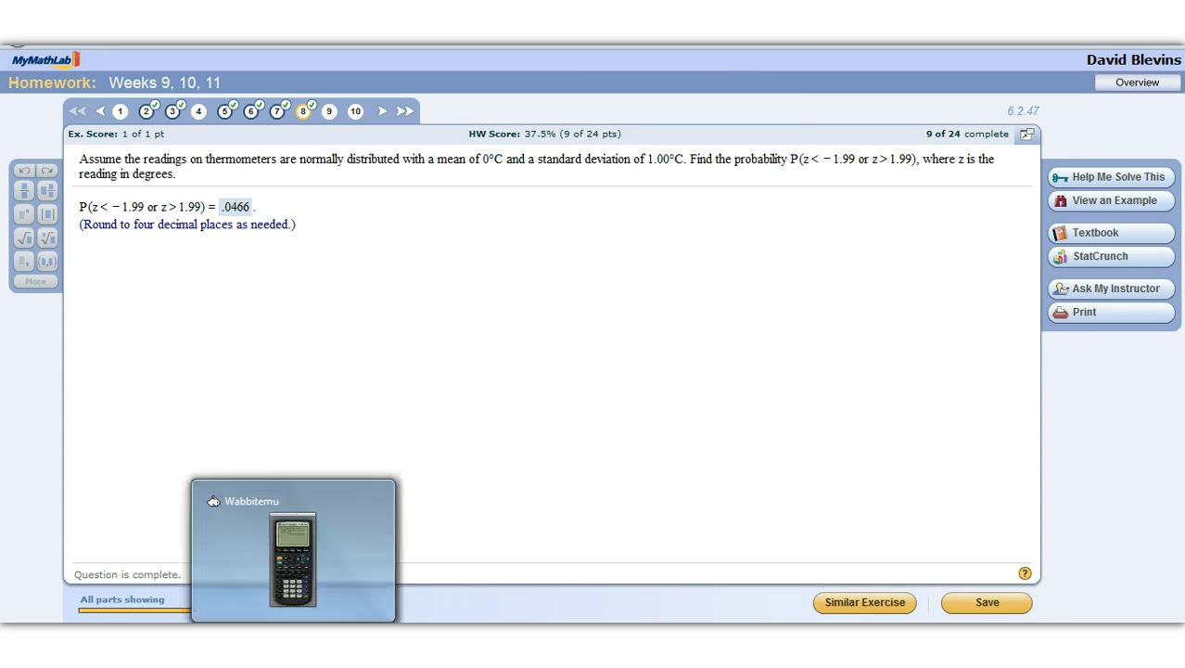
Return to the Wabbitemu calculator and evaluate the middle-area probability normalcdf(-1.99,1.99)
click(293, 554)
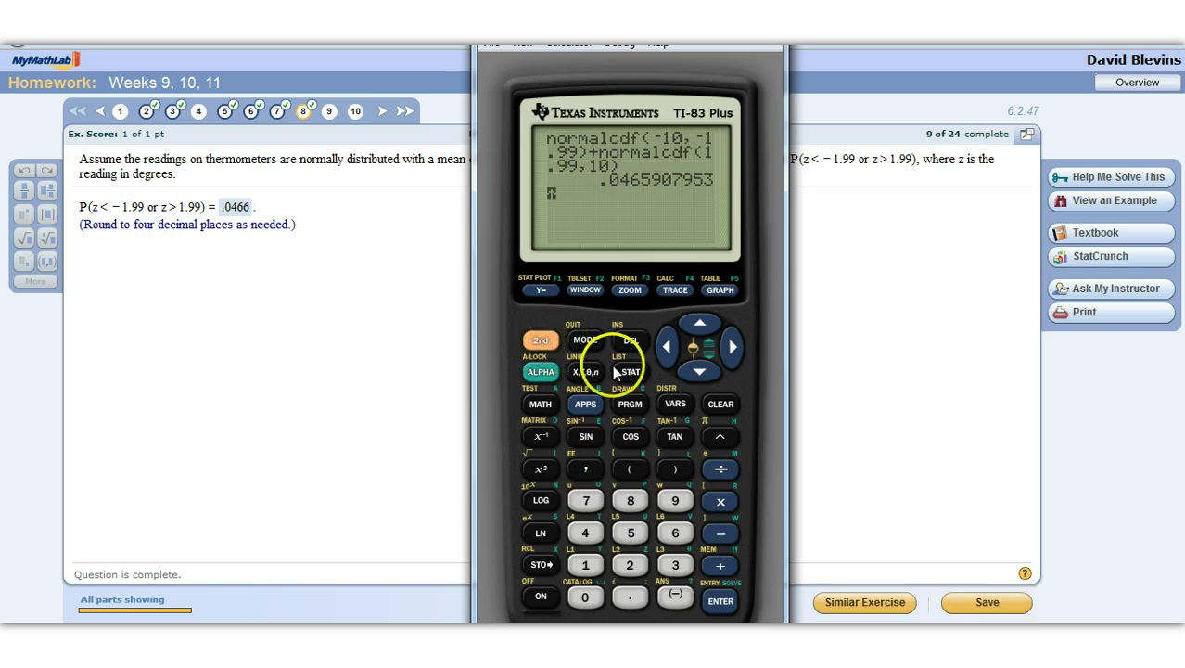
click(674, 403)
click(702, 371)
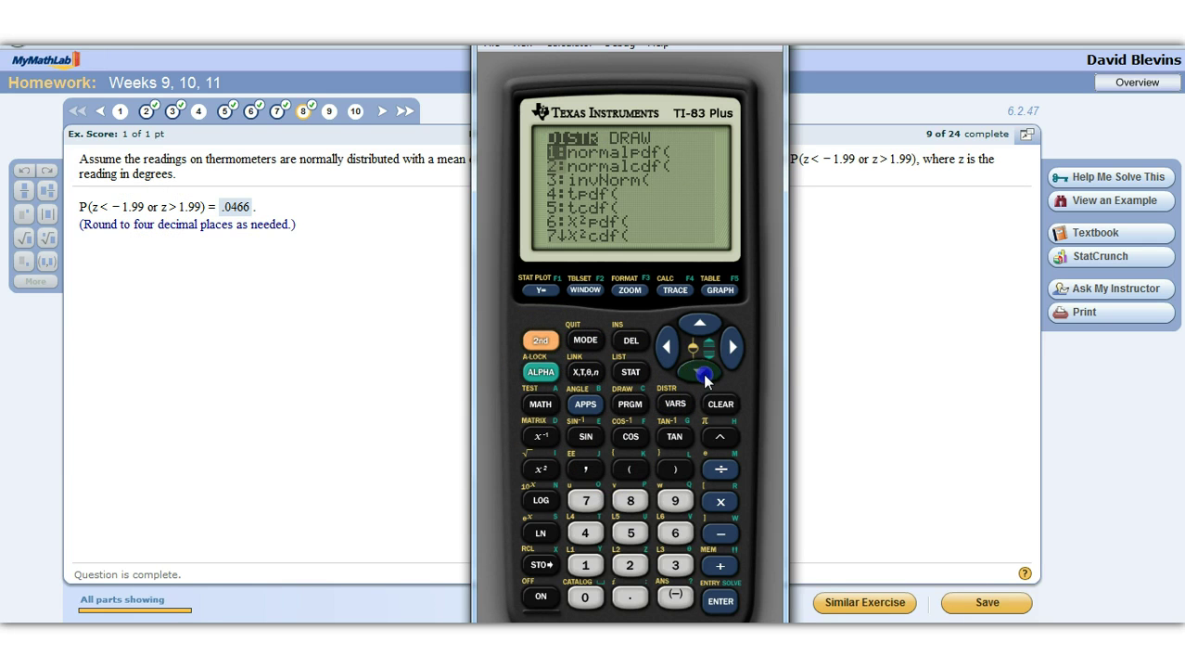
click(727, 600)
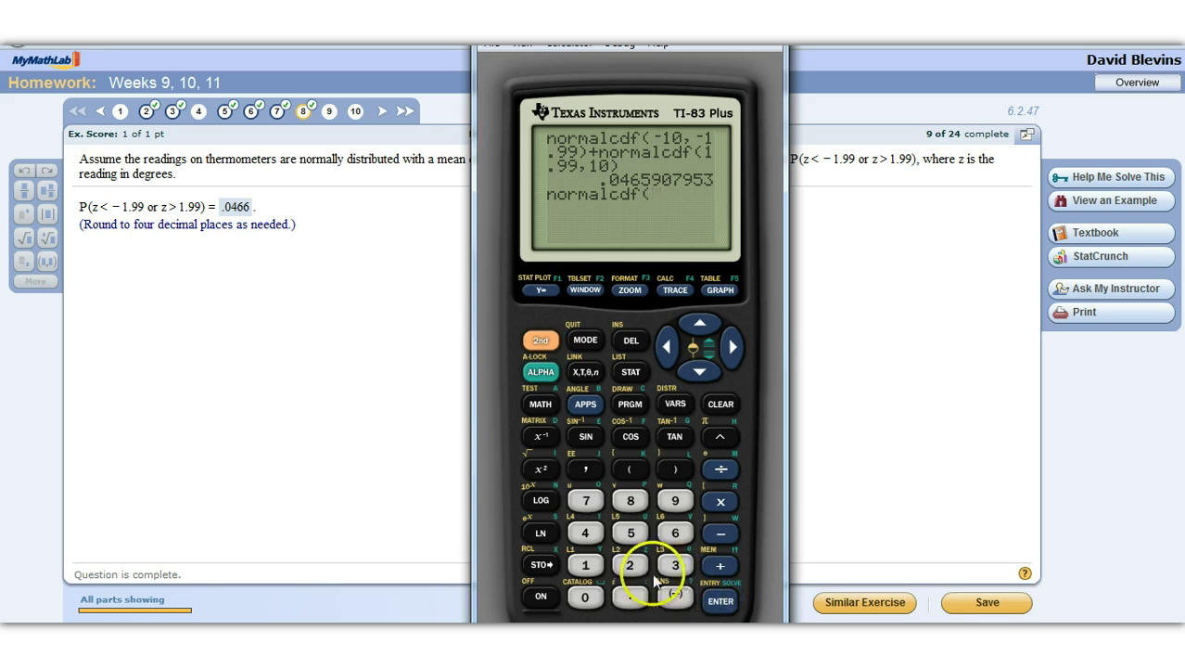
click(676, 596)
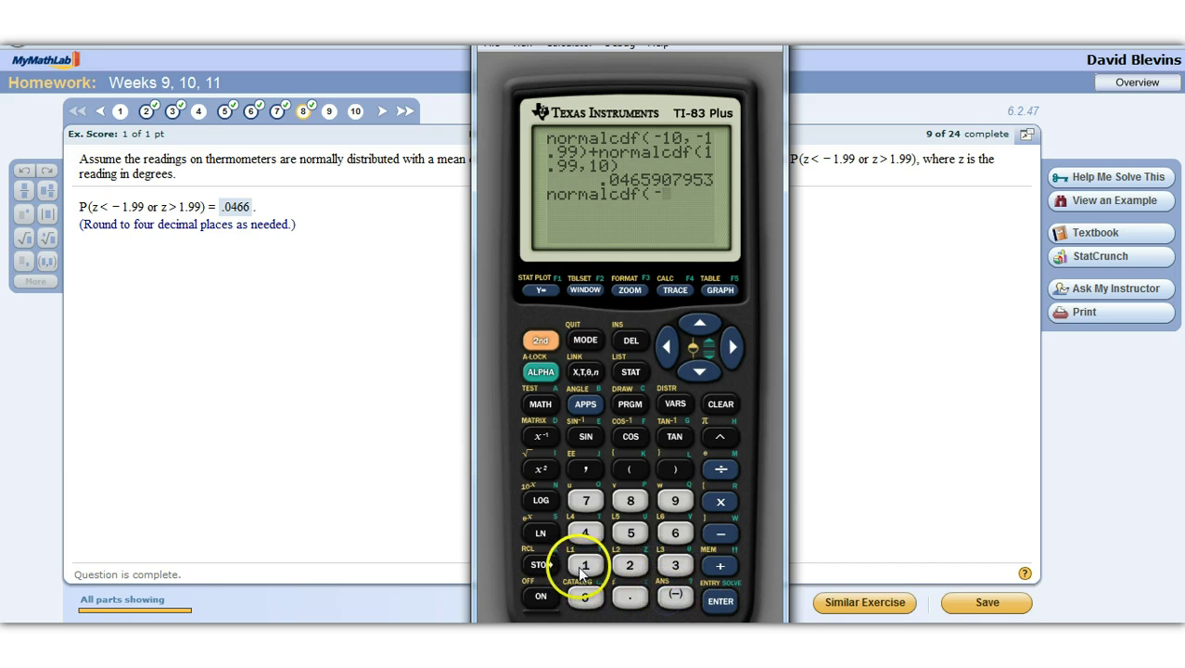
click(582, 568)
click(629, 597)
click(673, 512)
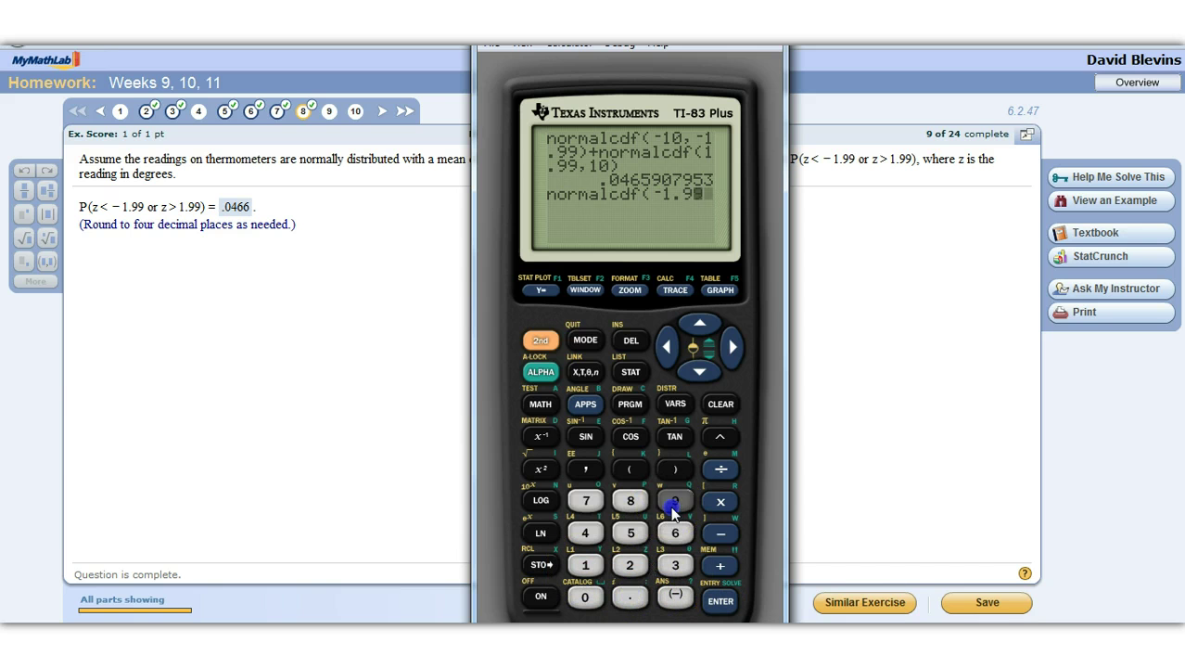
click(675, 505)
click(585, 564)
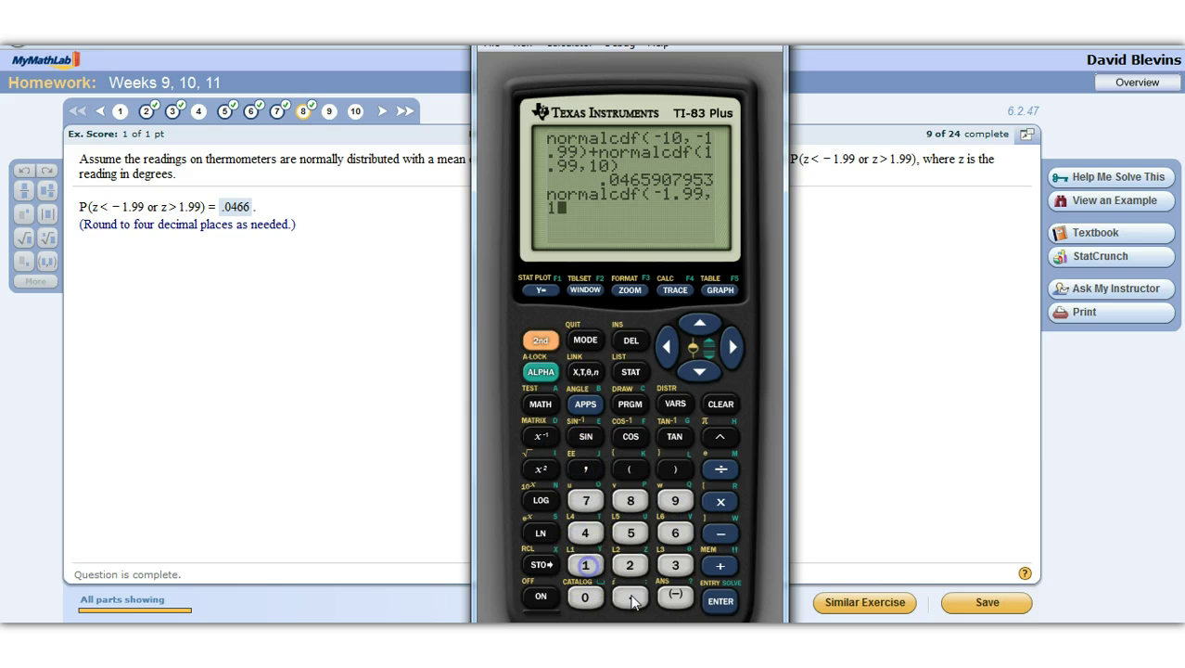
click(631, 596)
click(678, 513)
click(678, 513)
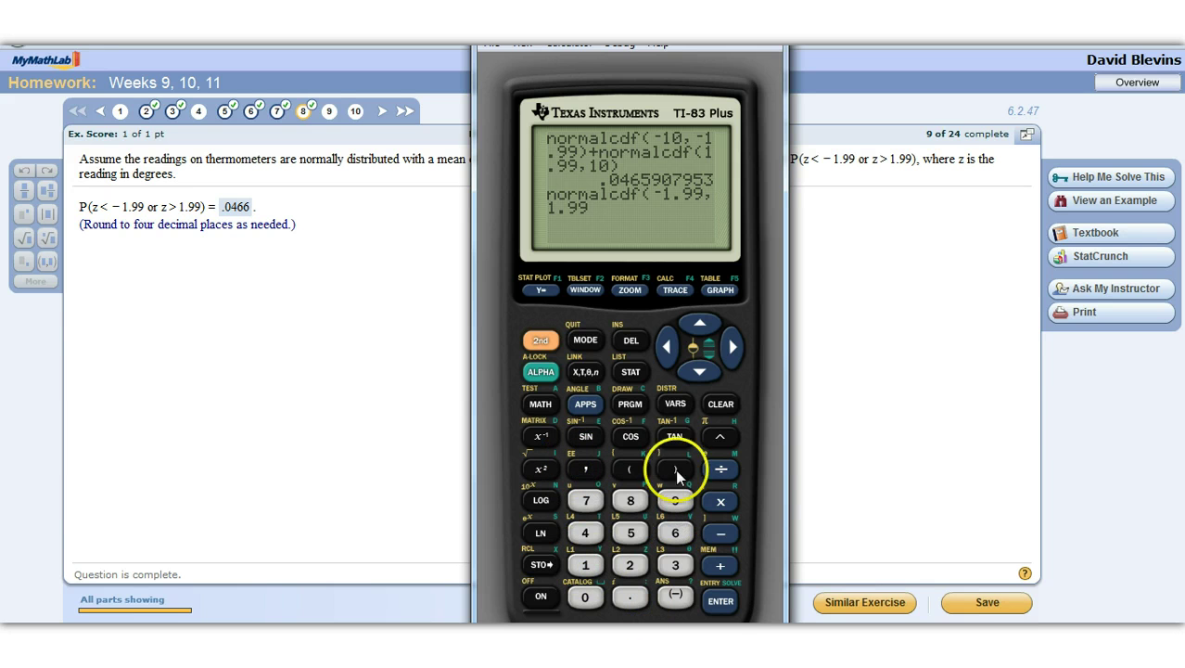
click(675, 468)
click(721, 601)
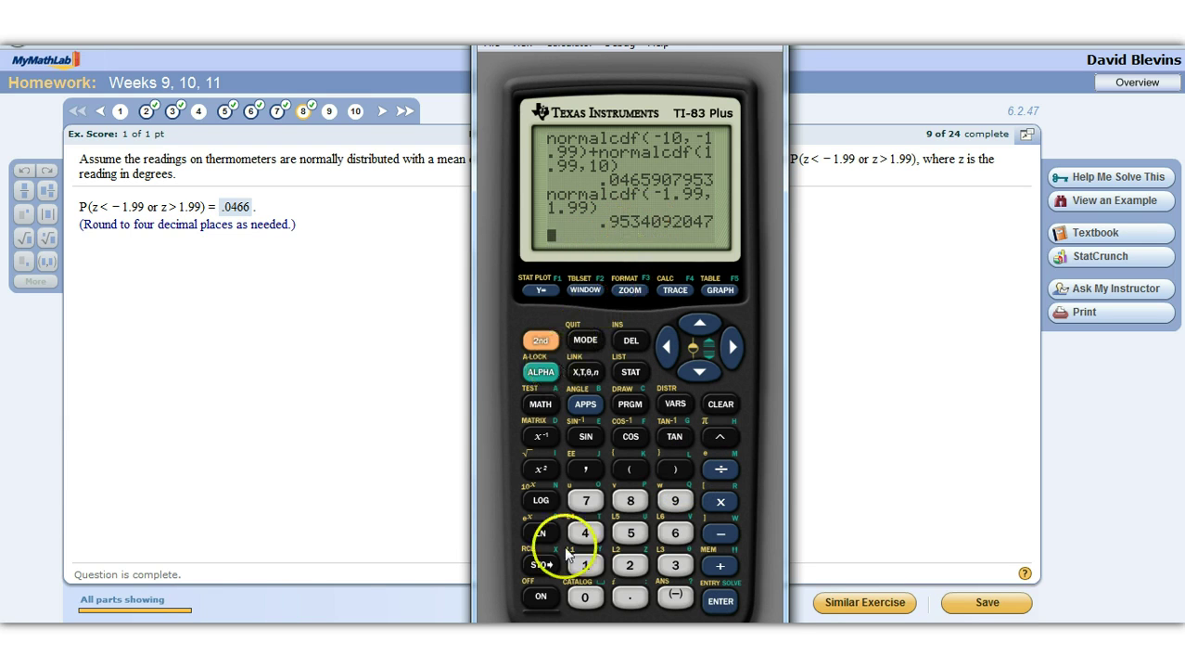
Subtract the rounded middle area from one by evaluating 1-.9534 on the calculator
click(585, 564)
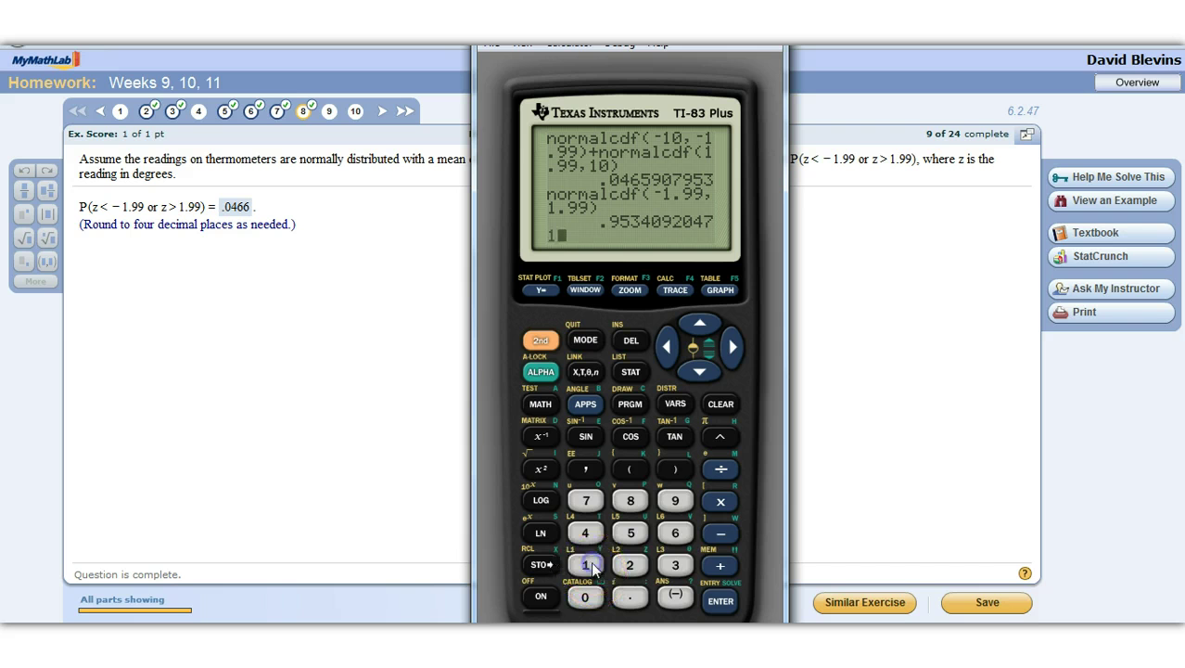
click(724, 533)
click(632, 598)
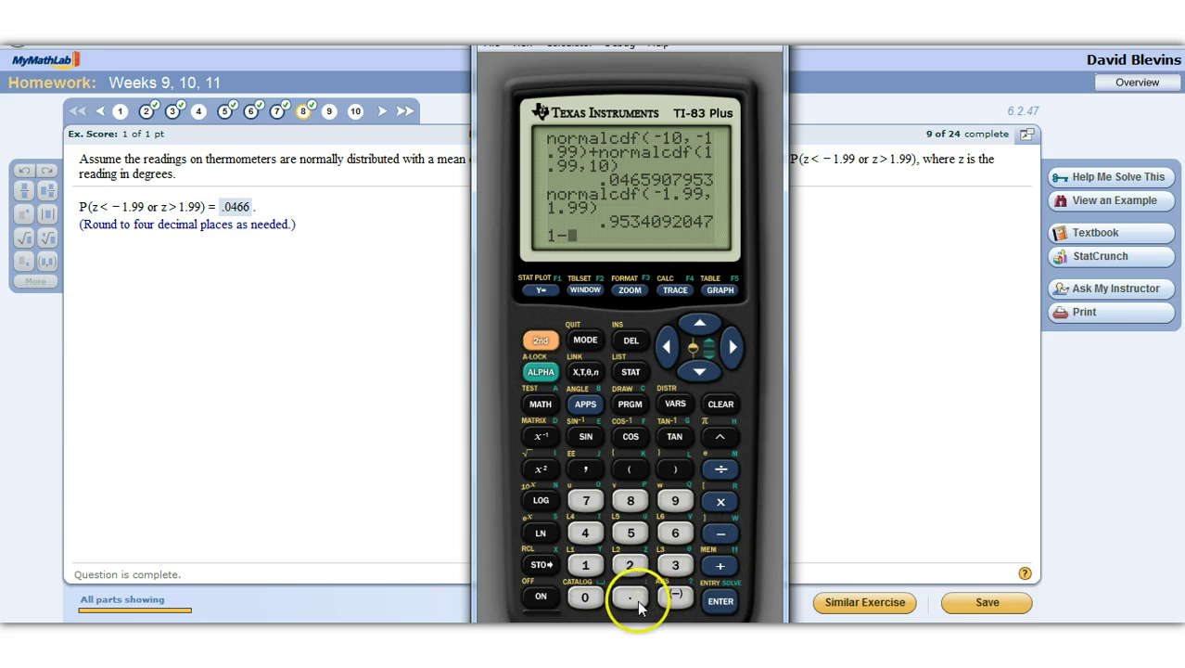
click(676, 500)
click(631, 532)
click(675, 565)
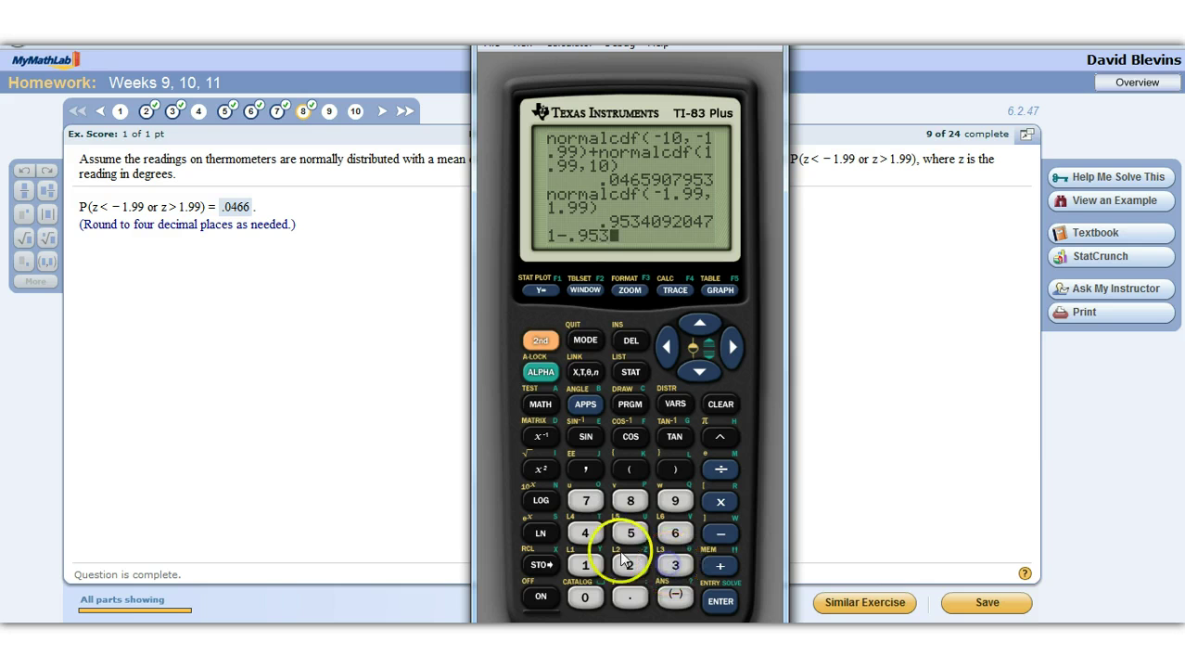
click(585, 532)
click(720, 601)
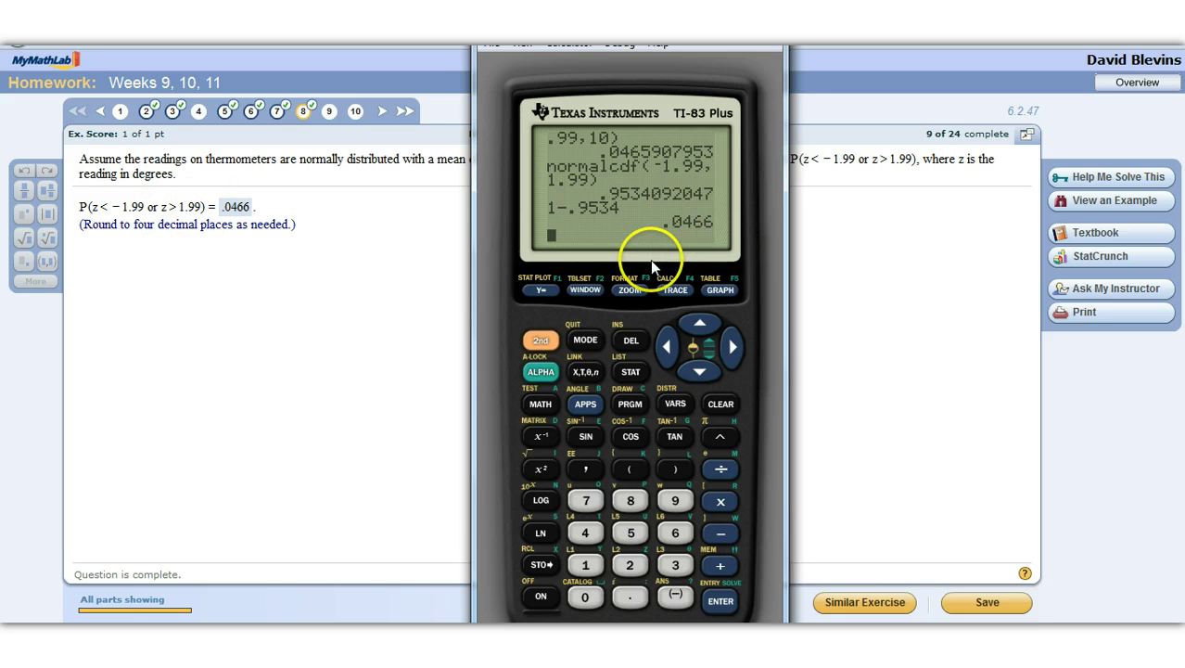
Recall the earlier normalcdf(-1.99,1.99) entry and place the cursor at its start for editing
click(541, 341)
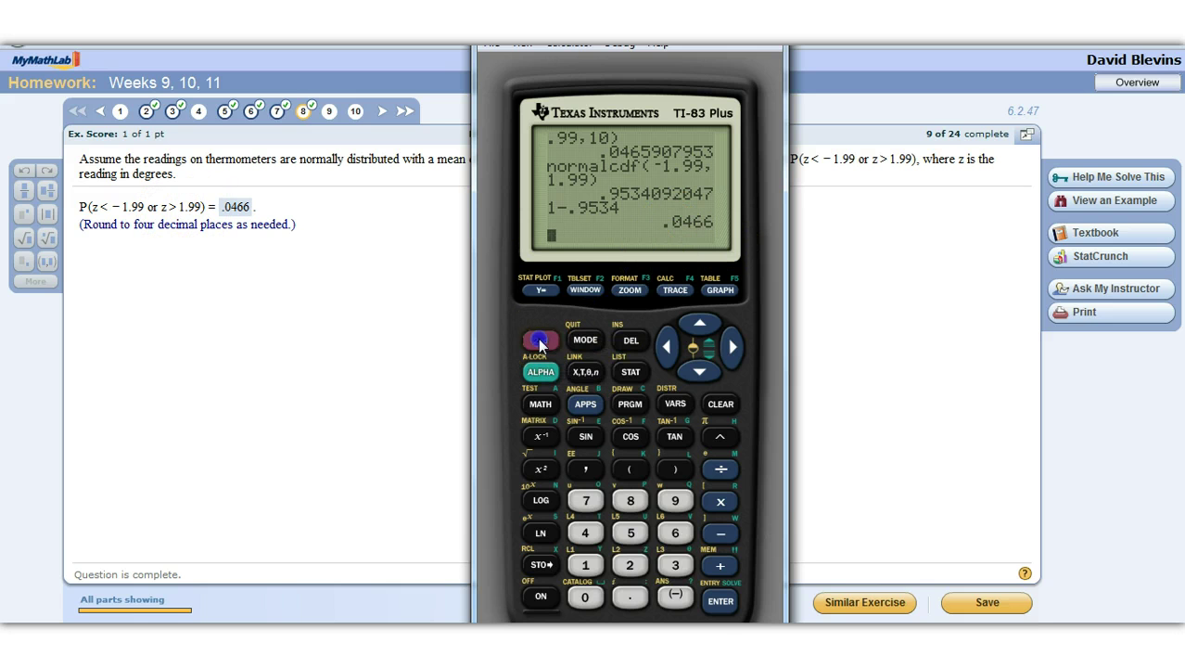
click(712, 601)
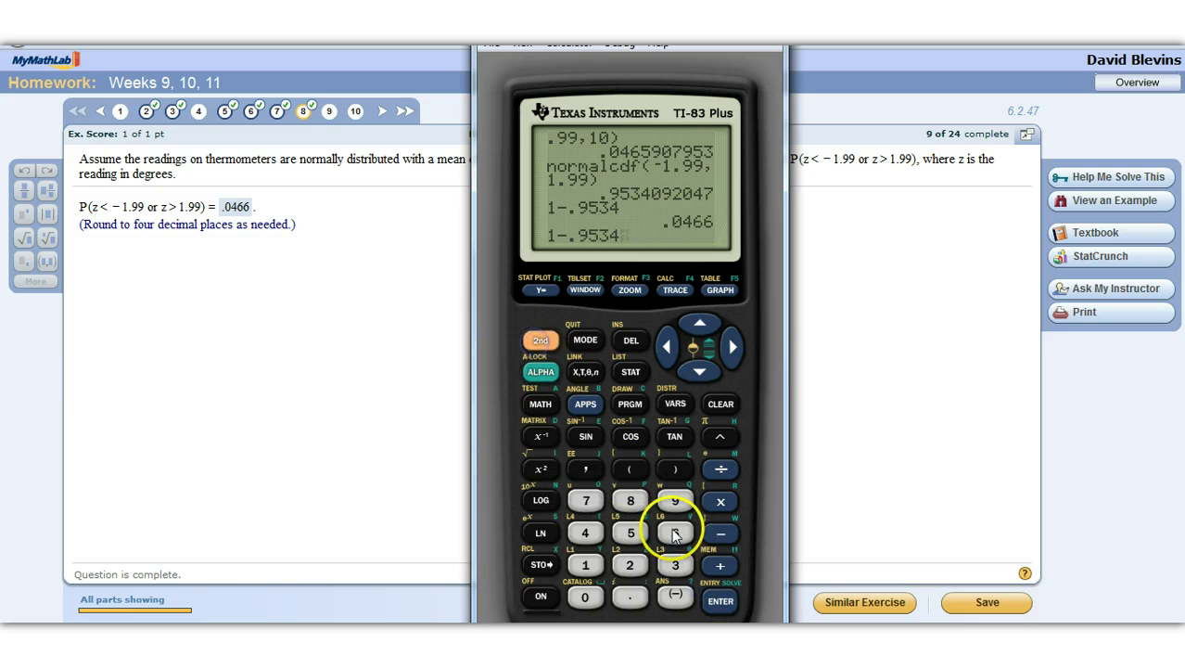
click(721, 601)
click(667, 348)
click(667, 347)
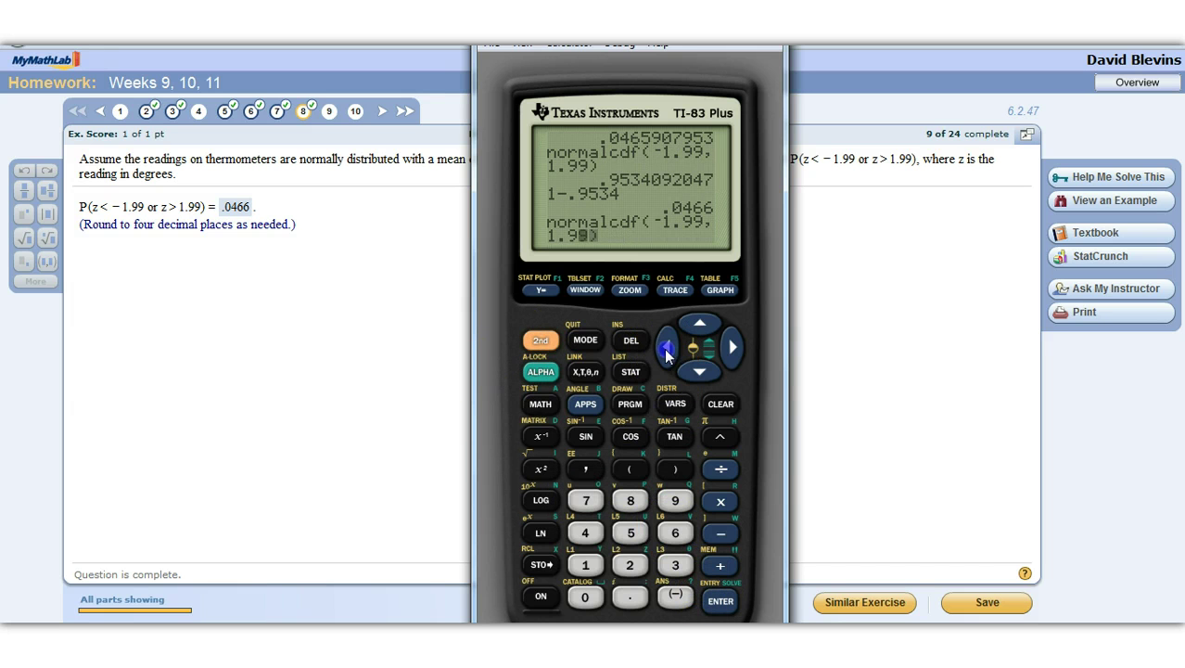
click(667, 348)
click(667, 348)
click(667, 347)
click(700, 325)
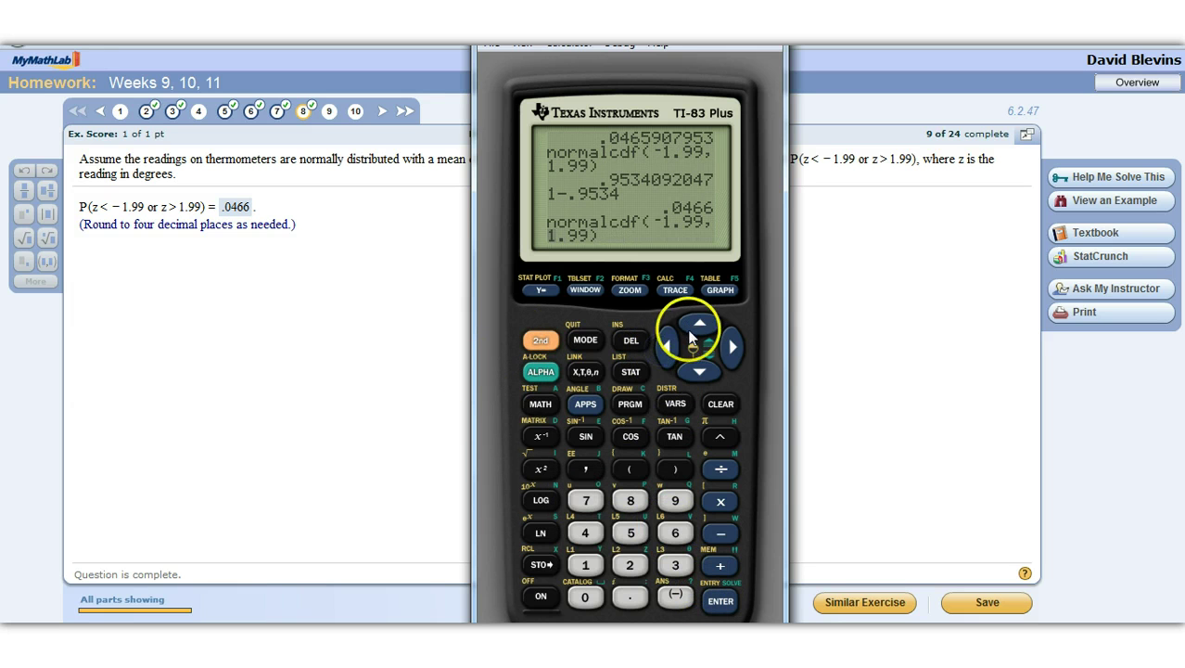
Insert 1- in front of the recalled expression and evaluate 1-normalcdf(-1.99,1.99)
click(548, 346)
click(628, 341)
click(585, 564)
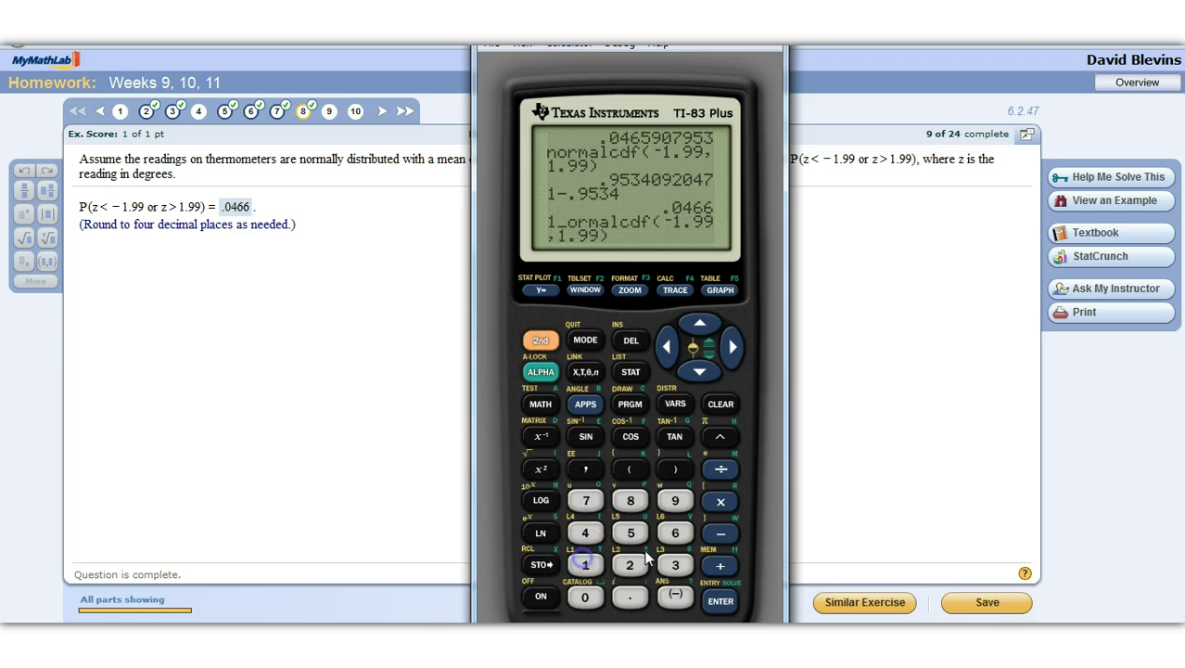
click(721, 532)
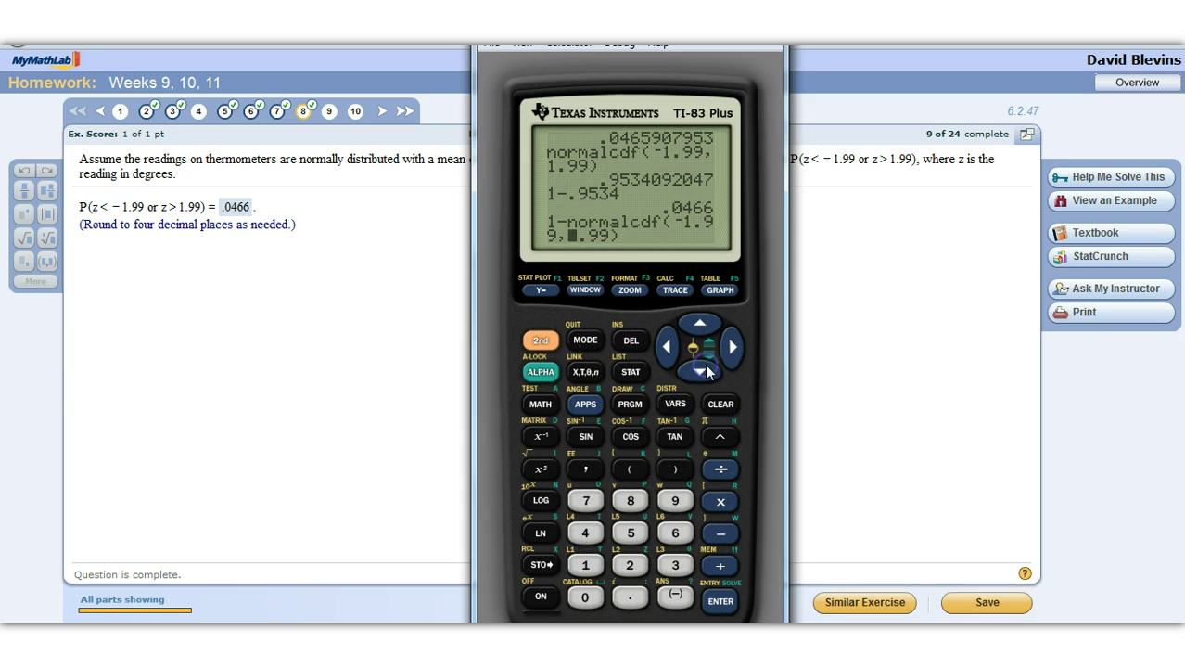
click(734, 348)
click(714, 601)
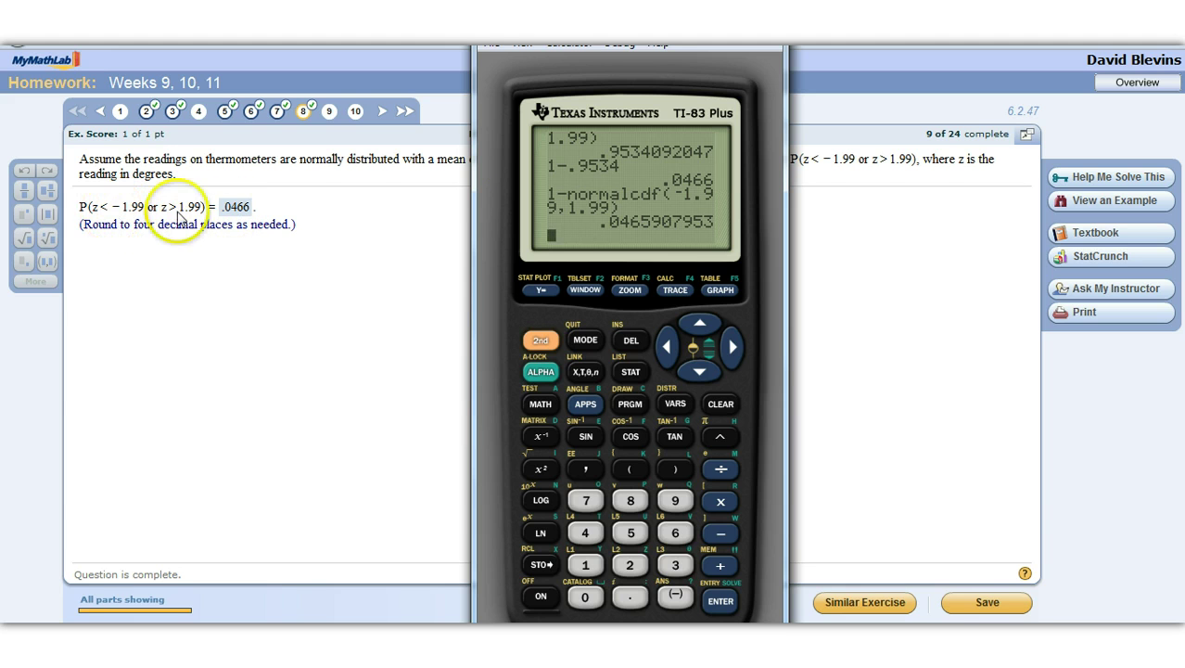
Recall past calculator entries back to normalcdf(-10,-1.99)+normalcdf(1.99,10), and return to the MyMathLab question
click(536, 341)
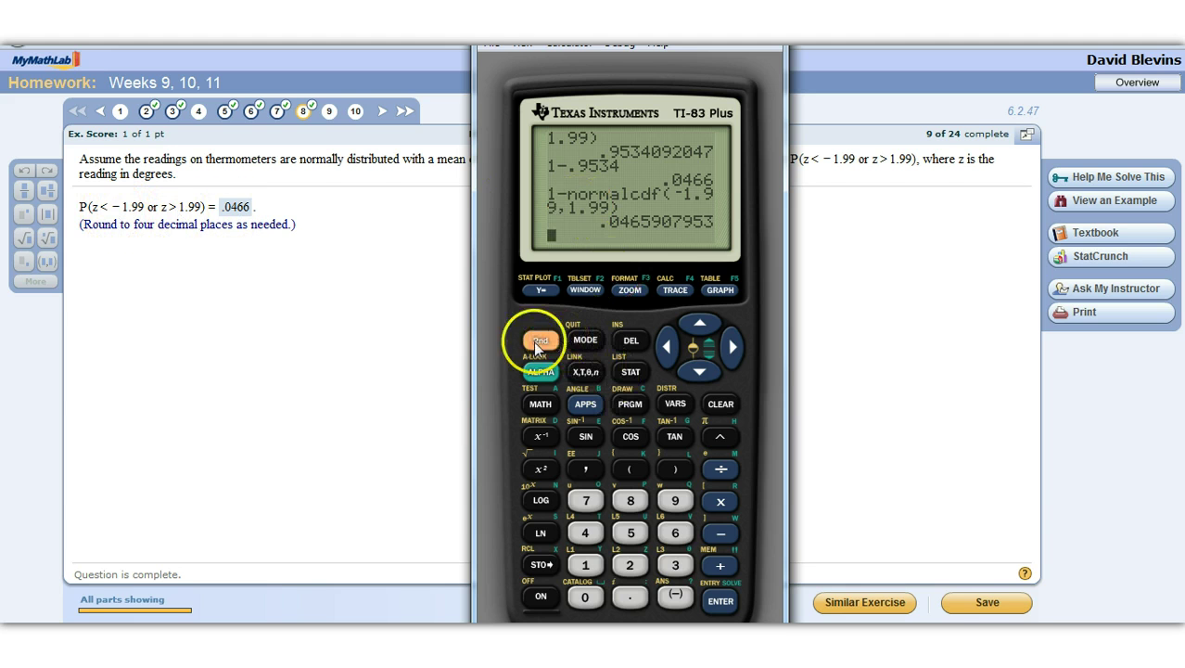
click(718, 601)
click(720, 601)
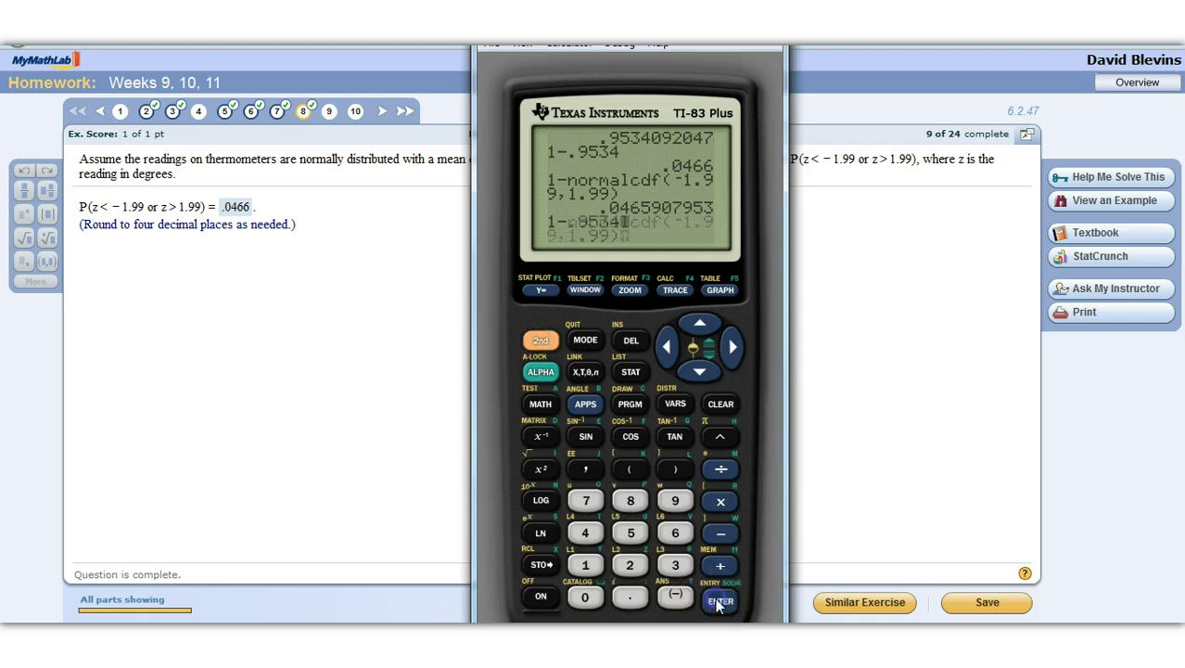
click(541, 341)
click(719, 601)
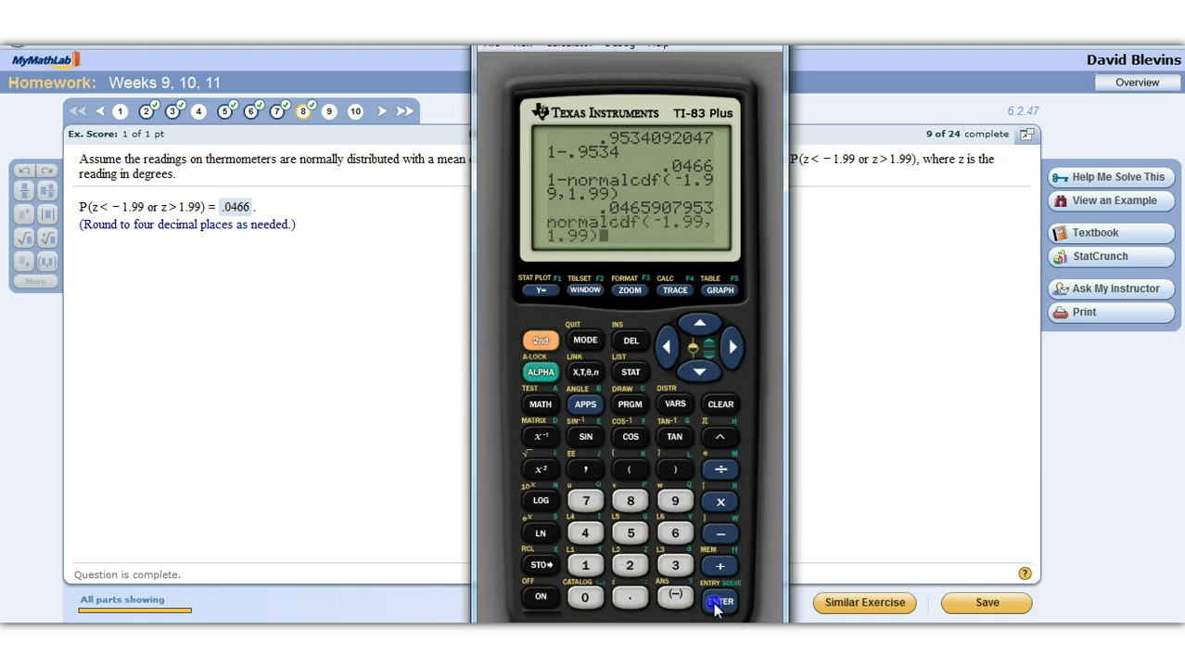
click(541, 340)
click(720, 601)
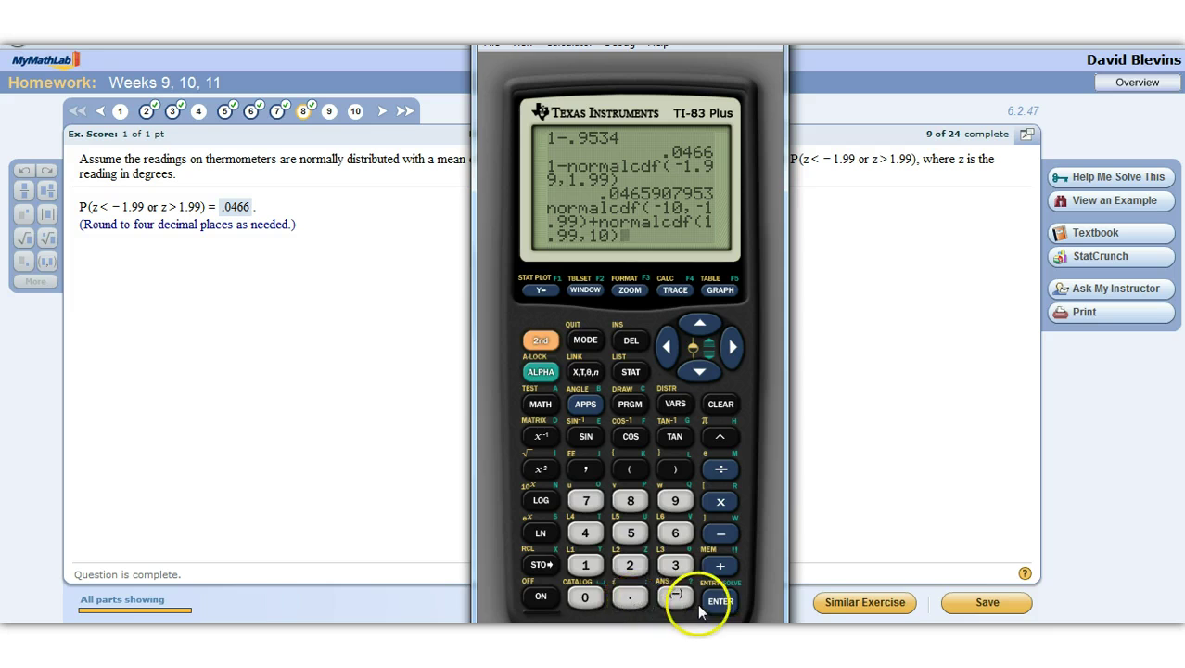
click(292, 452)
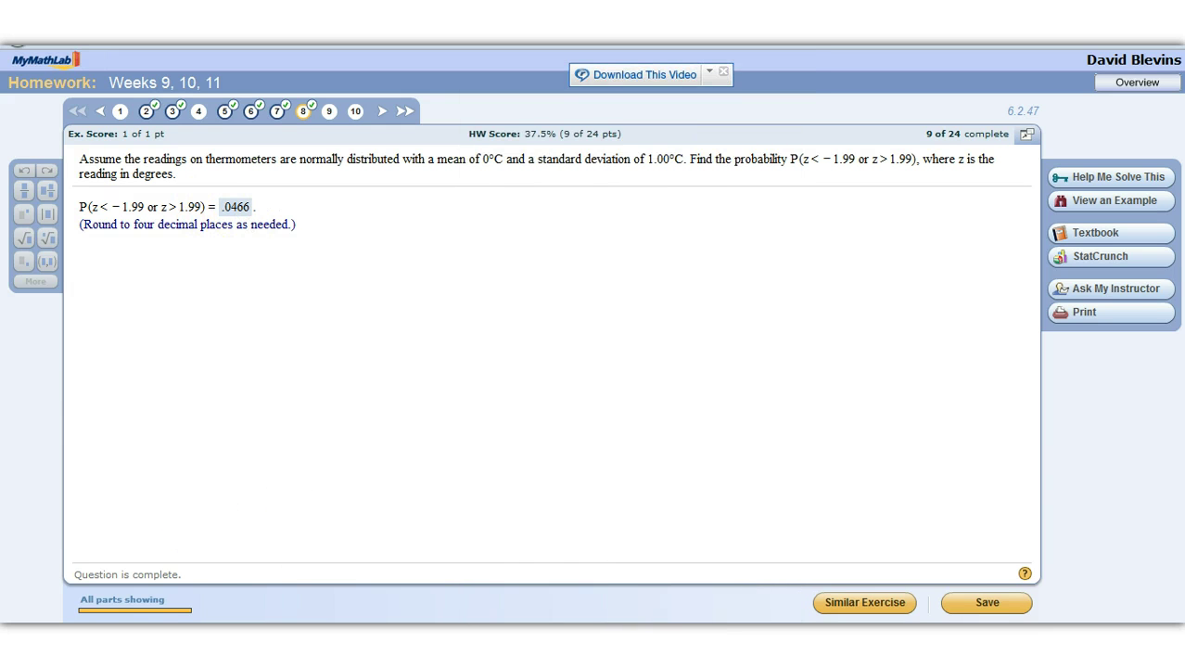